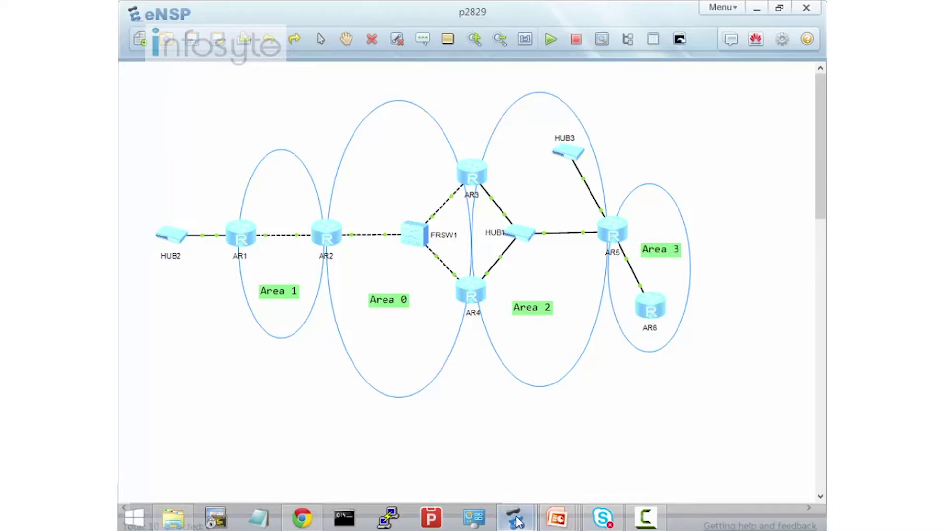
Bring up the AR1 router console, maximize it, log on and enter the system view.
mouse_move(522, 516)
left_click(576, 439)
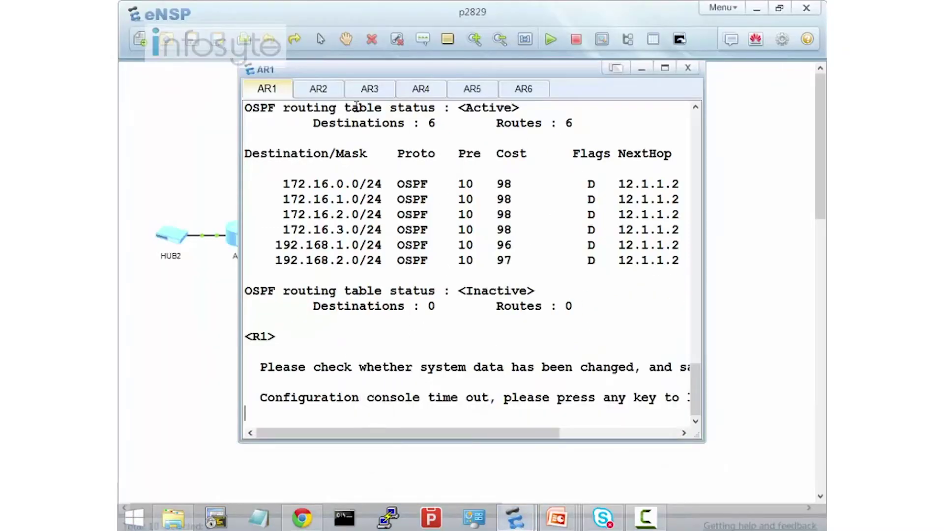
double_click(317, 73)
key("Return")
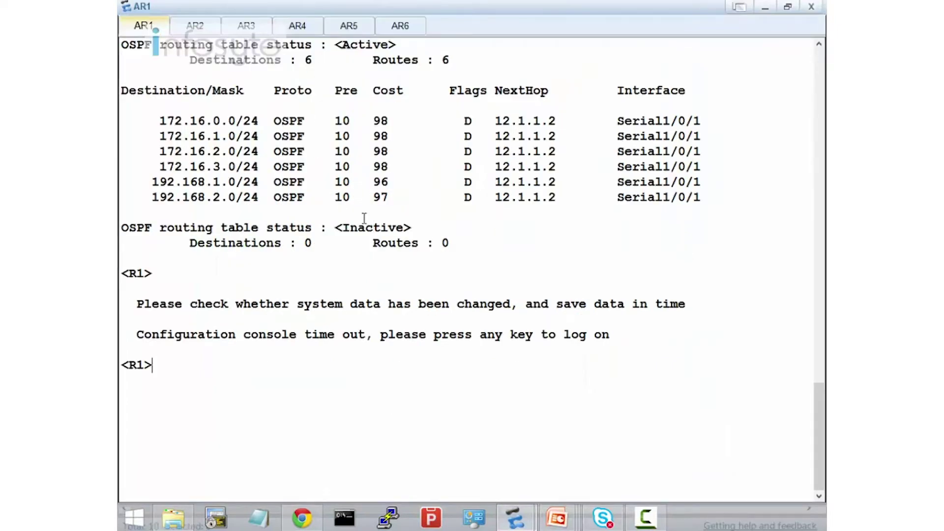
type("sys")
key("Return")
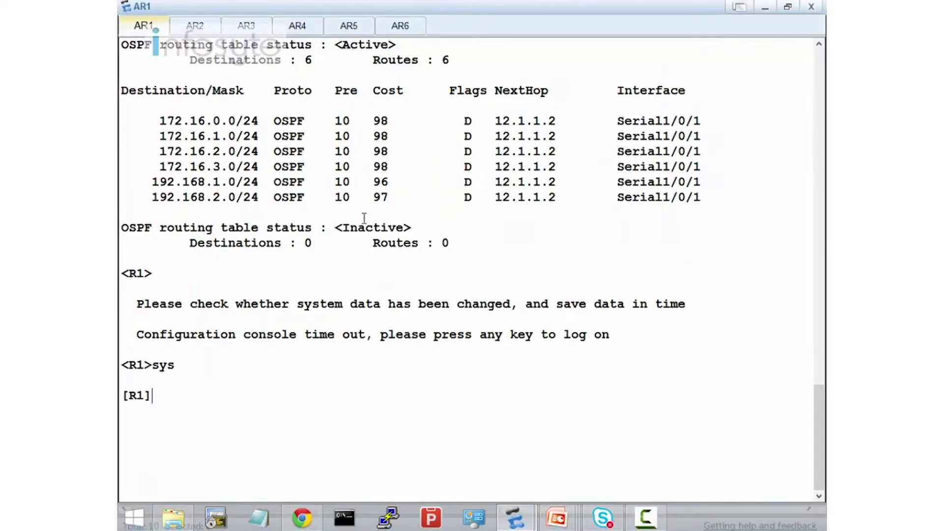
Display R1's OSPF configuration with "dis current-configuration configuration ospf".
type("dis c c")
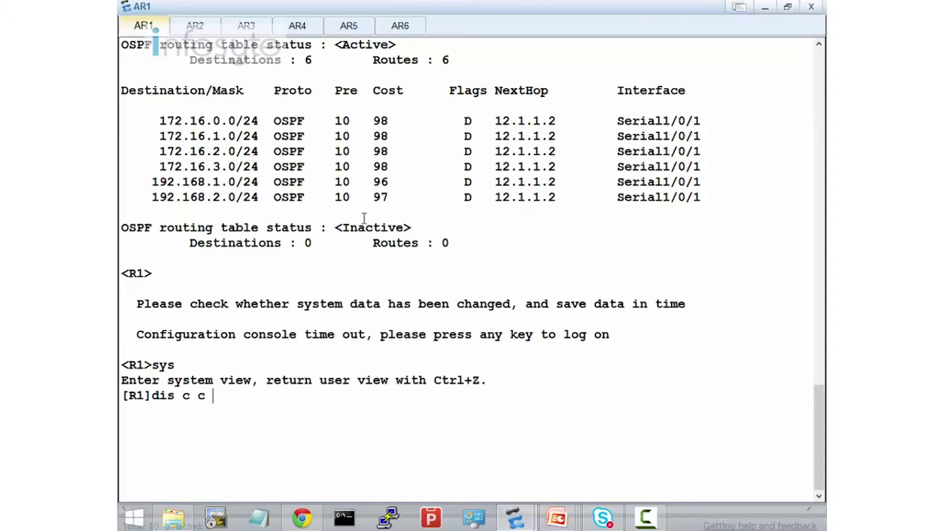
key("BackSpace")
key("BackSpace")
key("BackSpace")
type("uren")
key("BackSpace")
key("BackSpace")
key("Tab")
type("con")
key("Tab")
type("ospf")
key("Return")
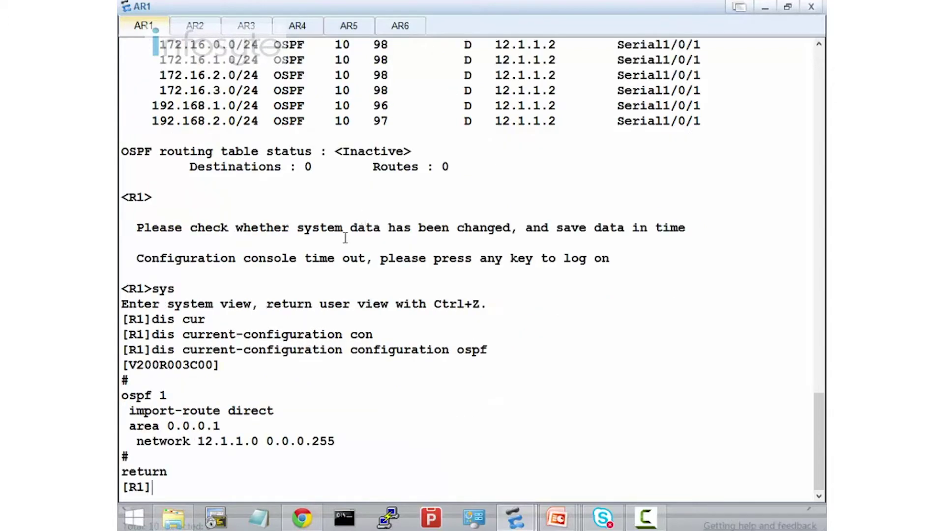
Highlight the import-route, area and network lines in turn in R1's displayed OSPF configuration.
left_click(282, 413)
left_click_drag(282, 413, 147, 418)
left_click(126, 421)
triple_click(127, 421)
left_click(349, 442)
left_click_drag(349, 441, 148, 441)
left_click(137, 442)
triple_click(135, 442)
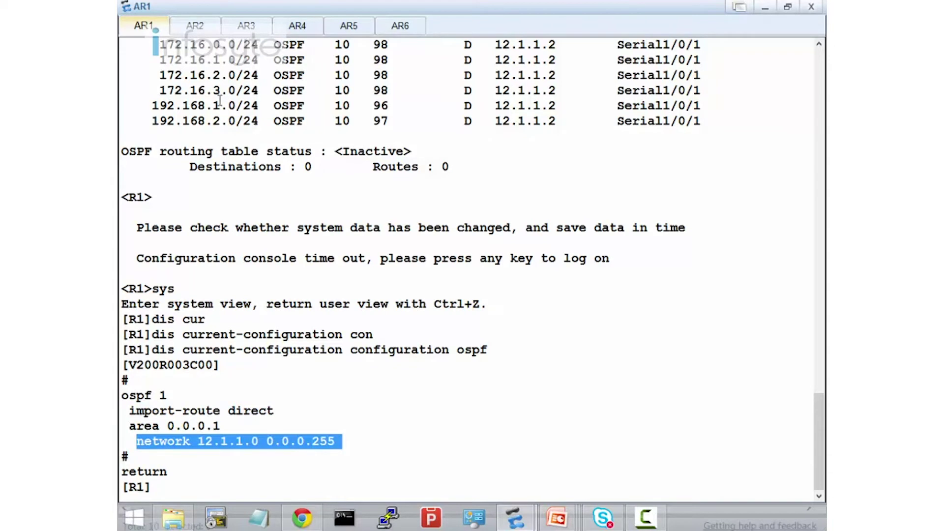
Return to the topology, open the AR2 console and display its OSPF configuration with "dis c c ospf".
left_click(769, 9)
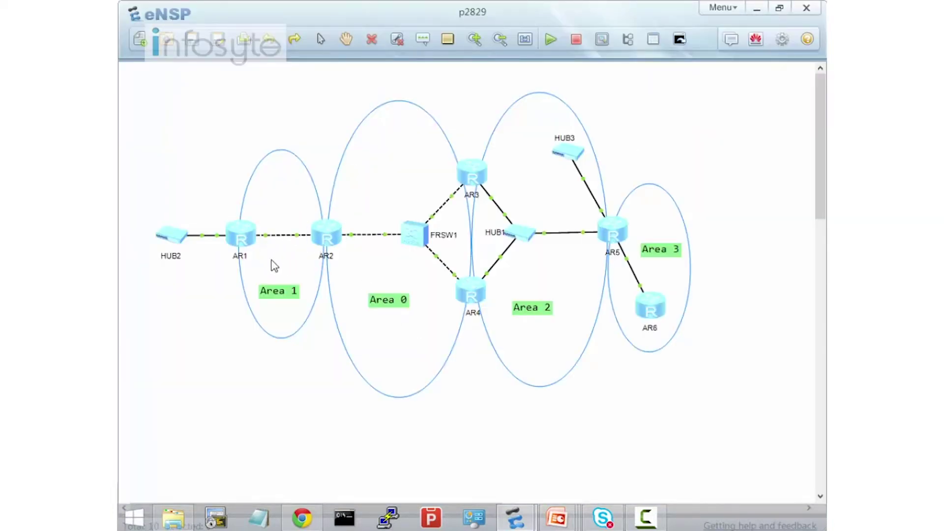
mouse_move(303, 237)
double_click(326, 231)
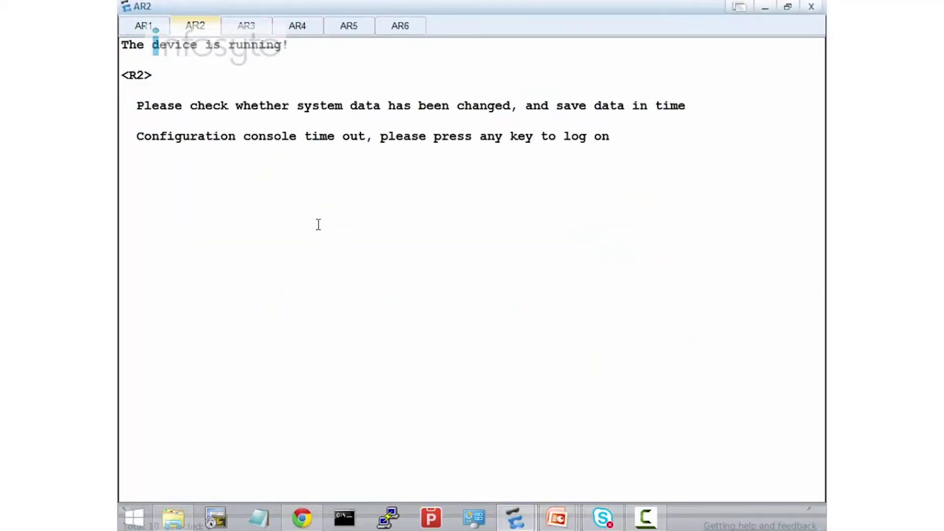
key("Return")
type("dis c c ospf")
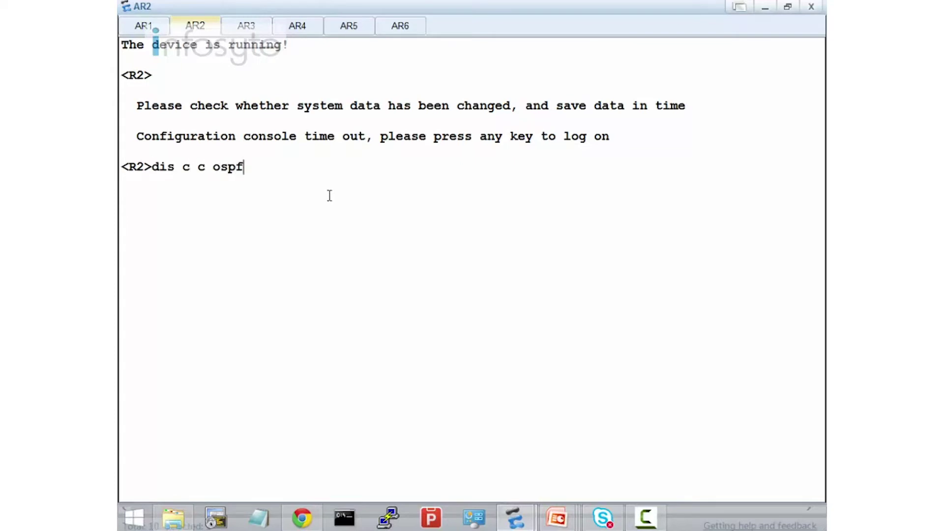
key("Return")
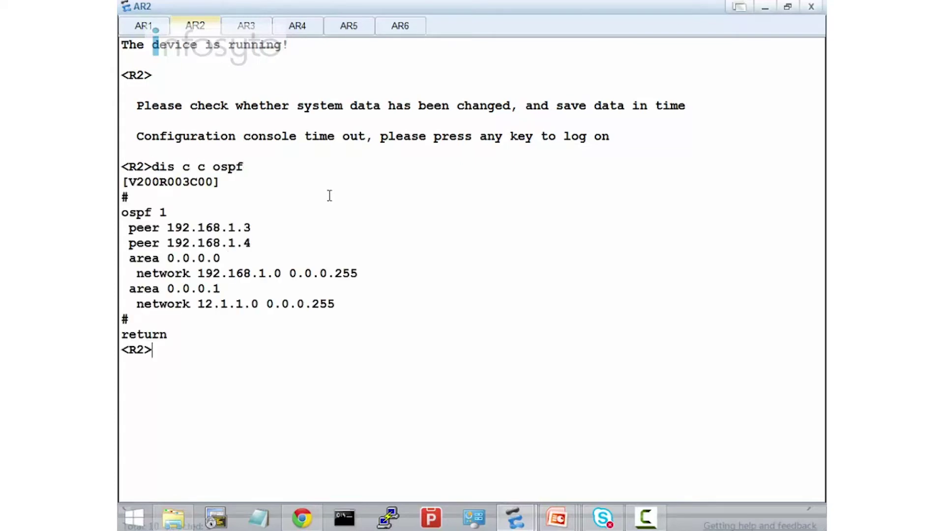
Highlight the two peer entries and both areas' network statements in R2's OSPF configuration.
left_click_drag(251, 244, 120, 231)
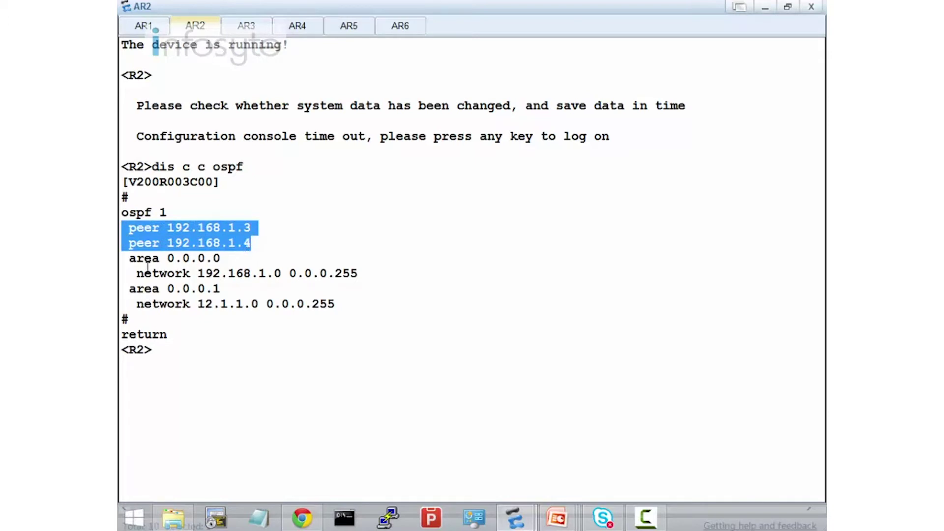
left_click_drag(139, 273, 364, 273)
left_click_drag(198, 305, 346, 303)
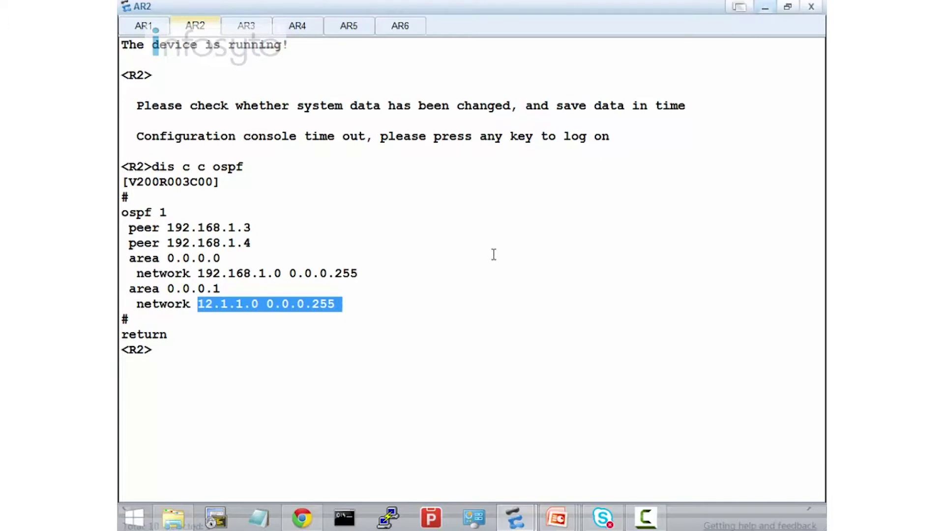
Display router AR3's OSPF configuration with "dis c c ospf" and highlight its peer and area network entries.
left_click(765, 7)
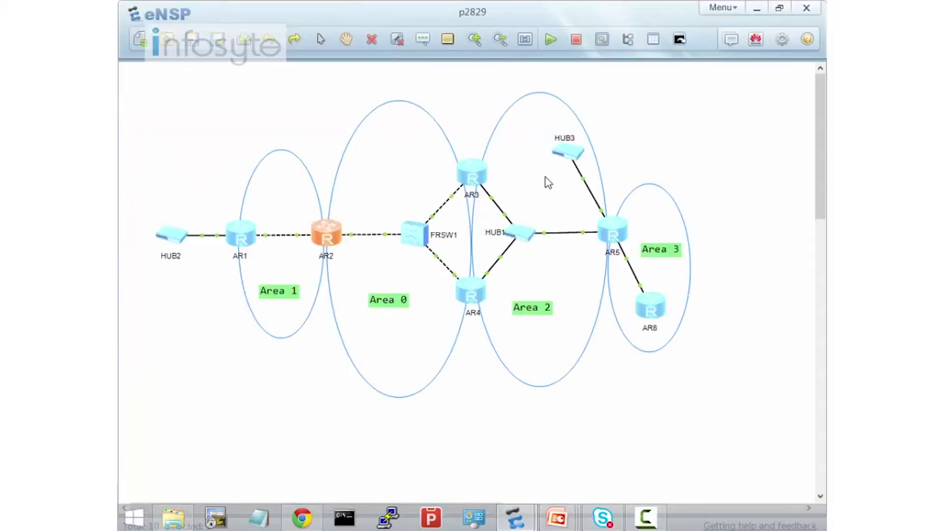
double_click(473, 172)
key("Return")
type("dis c c ospf")
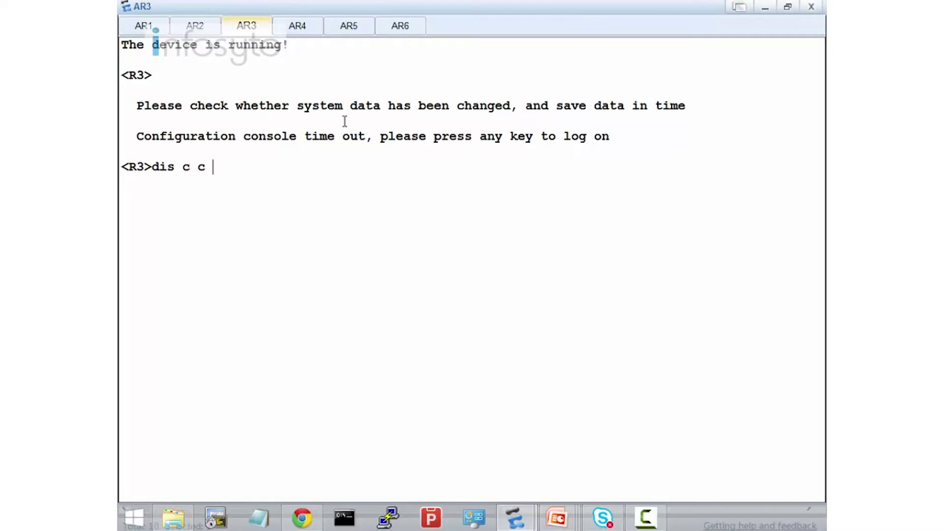
key("Return")
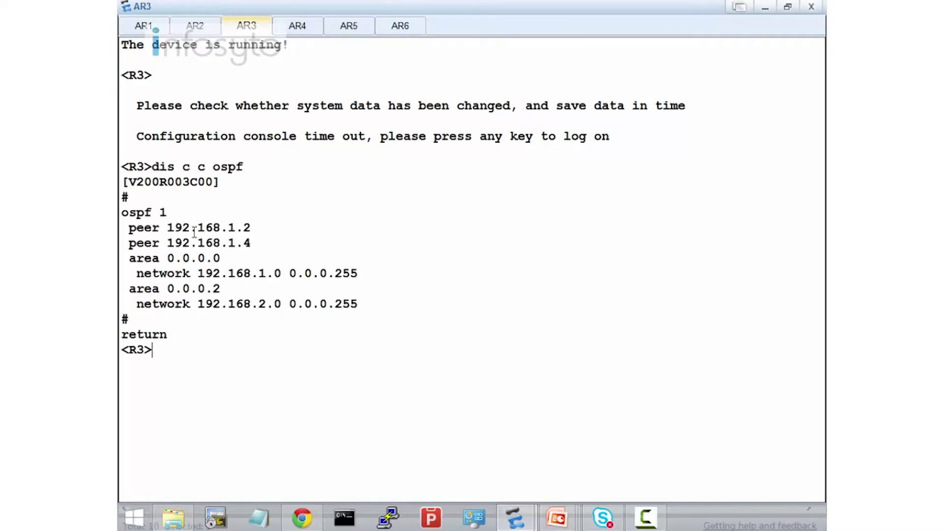
left_click_drag(253, 227, 222, 243)
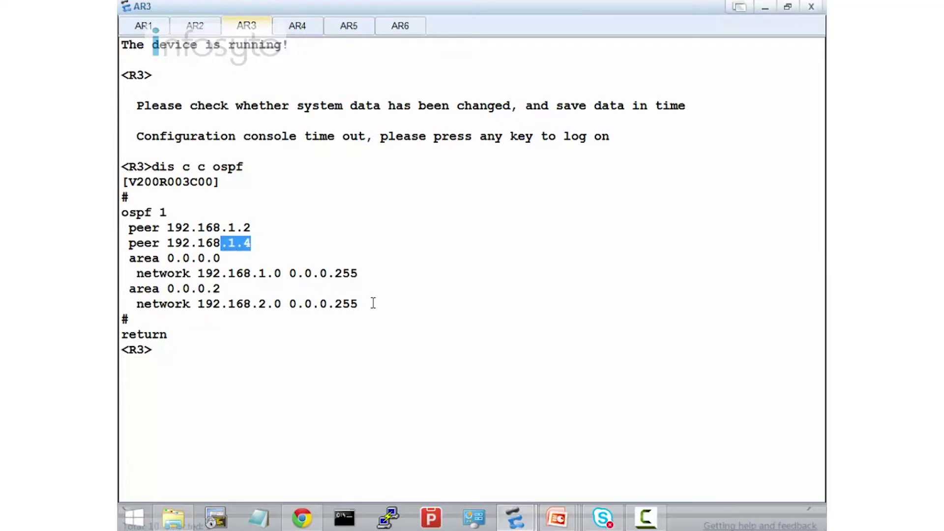
left_click_drag(366, 303, 121, 261)
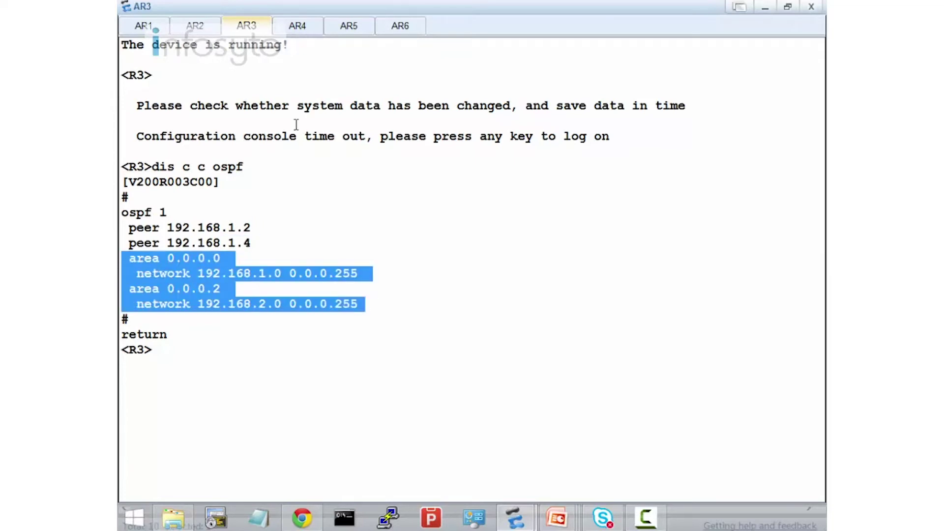
Log on to the AR4 console and display its OSPF configuration with "dis c c ospf".
left_click(299, 32)
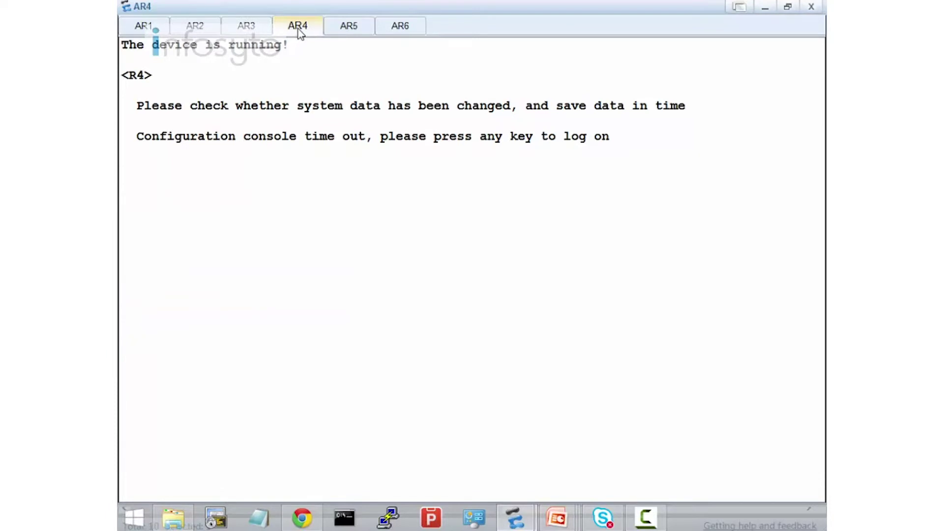
key("Return")
type("dis c ")
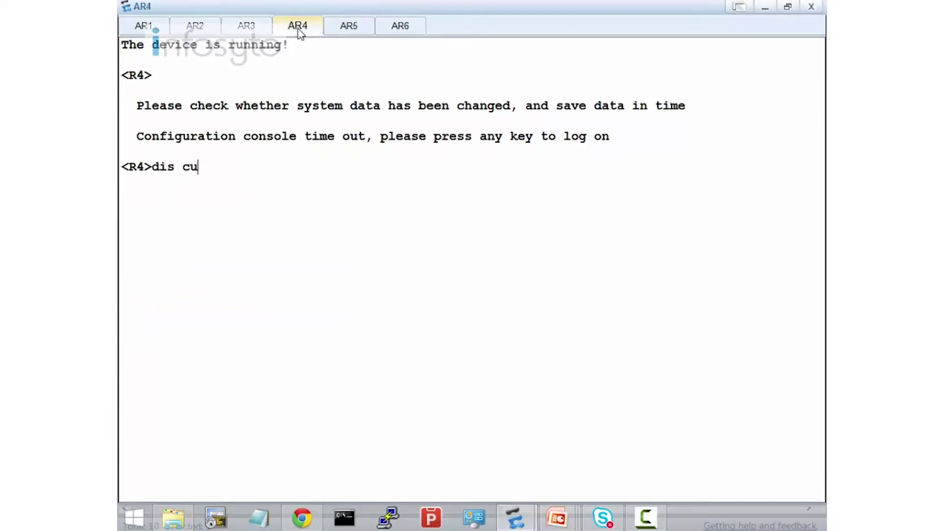
type("c sopf")
key("BackSpace")
key("BackSpace")
key("BackSpace")
key("BackSpace")
type("ospf")
key("Return")
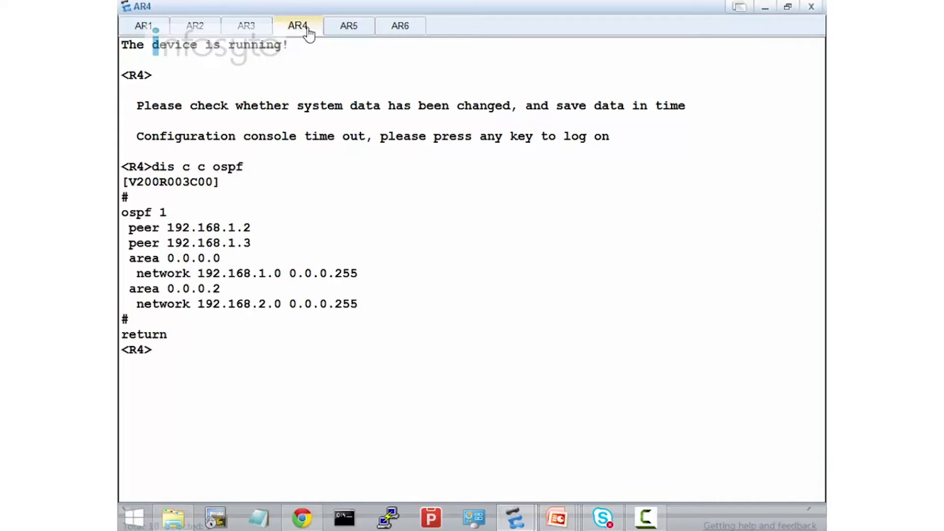
Highlight the peer entries and the network statements in R4's OSPF configuration.
left_click_drag(263, 226, 227, 244)
left_click(259, 245)
left_click_drag(368, 315, 141, 275)
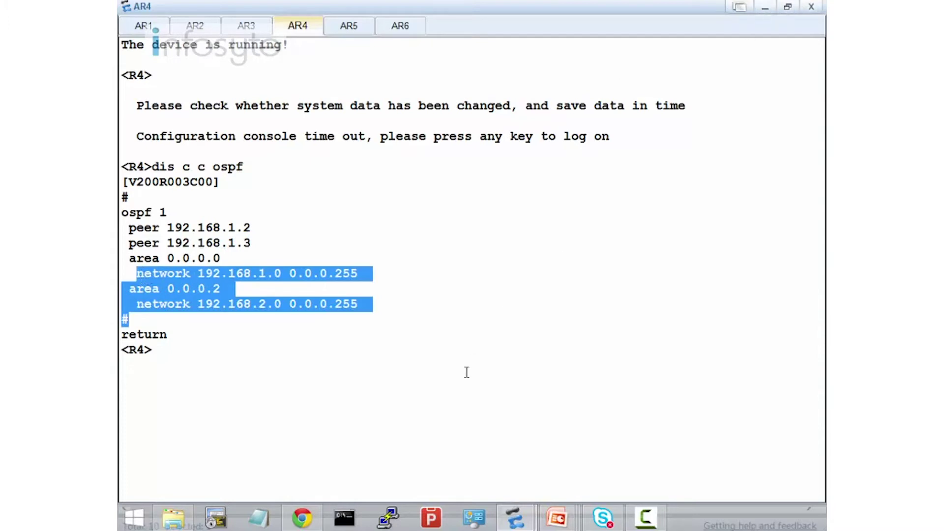
Log on to the AR5 console and display its OSPF configuration with "dis c c ospf".
left_click(343, 31)
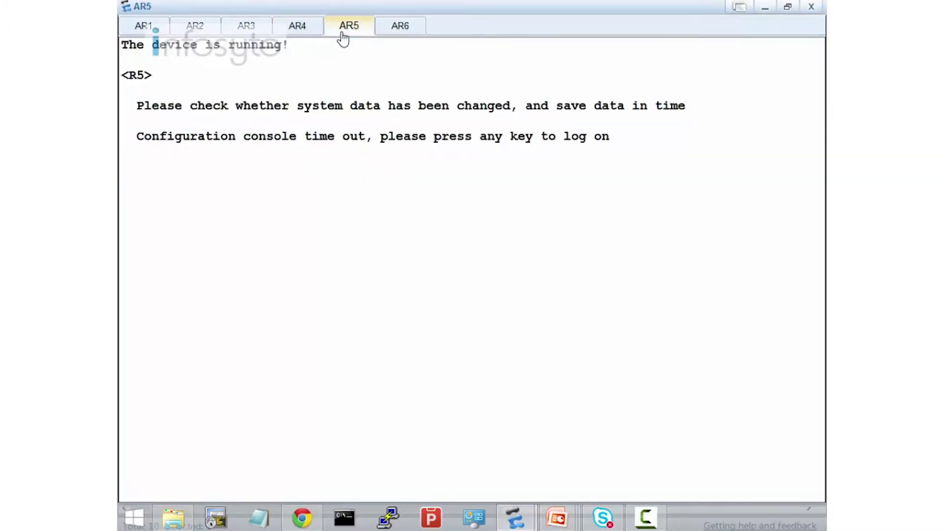
key("Return")
type("dis c c ospf")
key("Return")
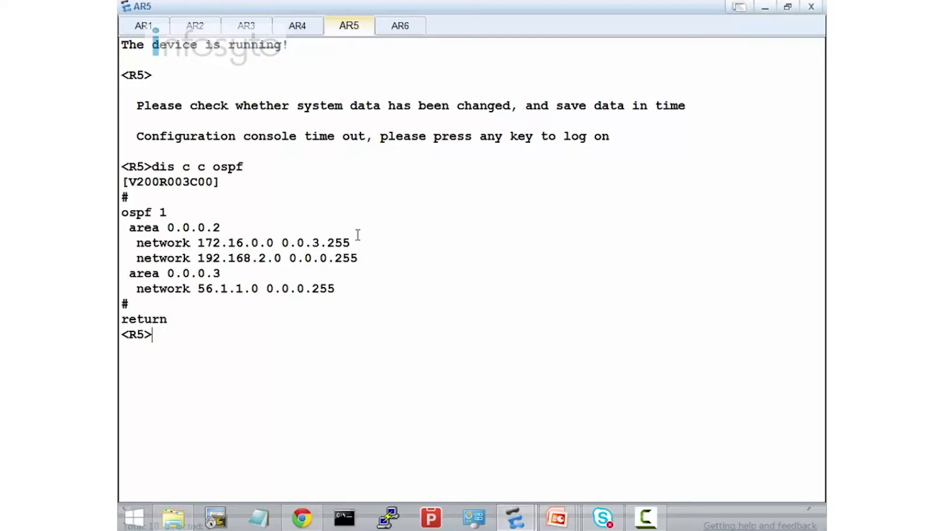
Highlight the three network statements and the two area numbers in R5's OSPF configuration.
left_click_drag(352, 243, 133, 242)
left_click_drag(356, 259, 119, 258)
left_click_drag(369, 289, 119, 289)
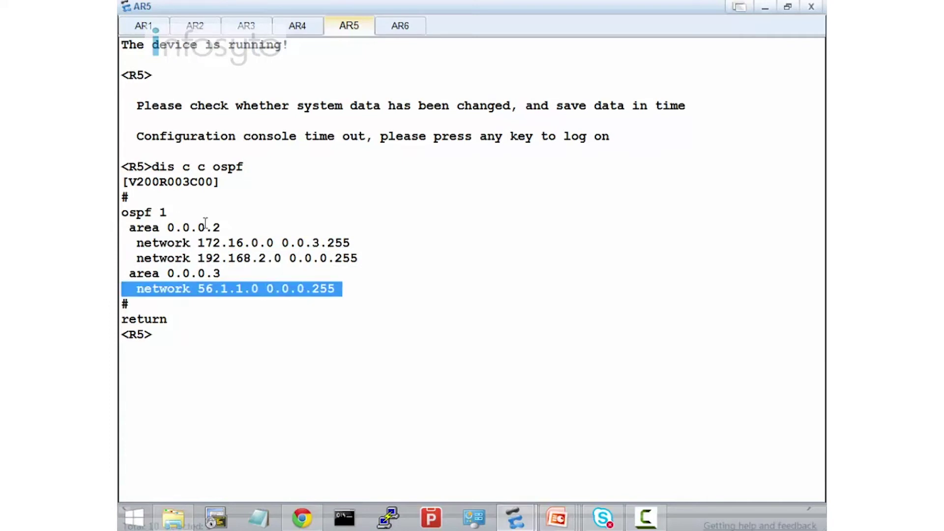
left_click_drag(224, 227, 202, 227)
left_click_drag(232, 272, 192, 258)
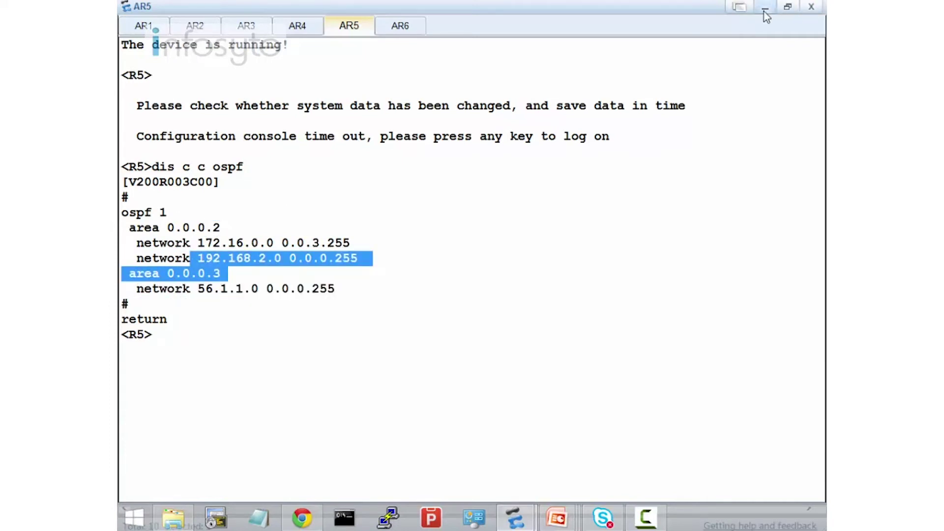
Open router AR6 from the topology, display its OSPF configuration with "dis c c ospf" and highlight the area and network lines.
left_click(805, 5)
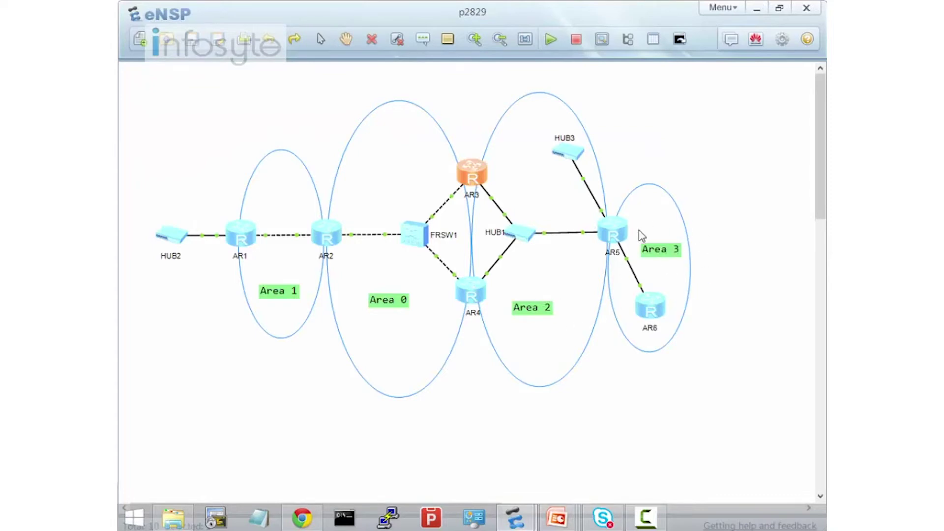
double_click(653, 318)
key("Return")
key("Return")
type("fid")
key("BackSpace")
key("BackSpace")
key("BackSpace")
type("dis c c ospf")
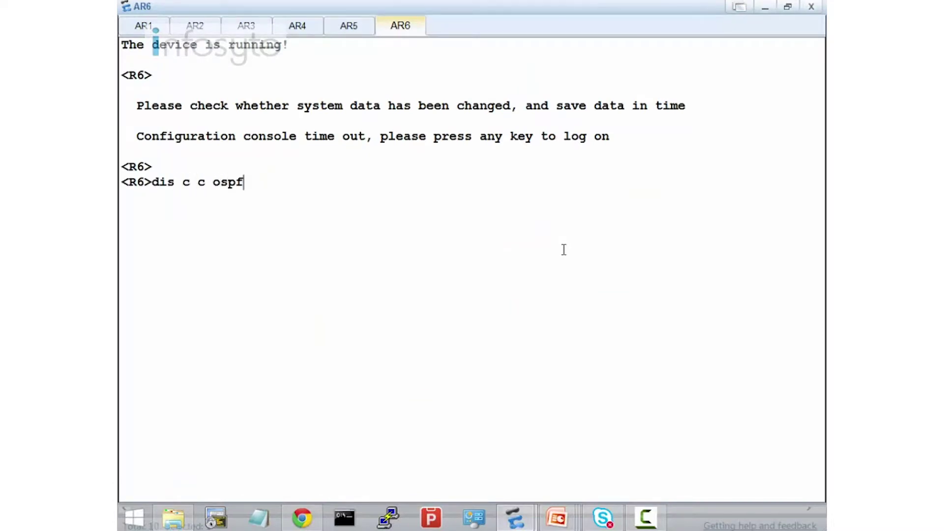
key("Return")
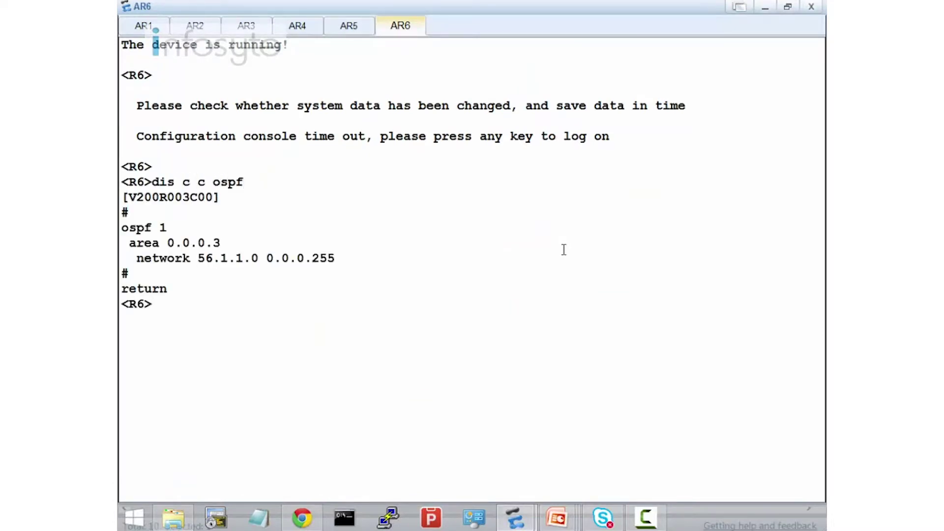
left_click_drag(350, 258, 123, 244)
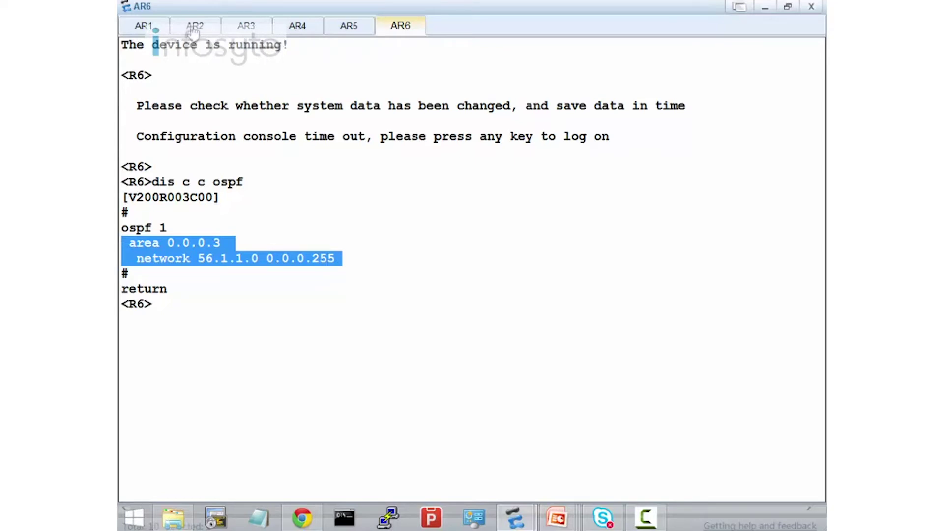
Mark Area 3 on the PowerPoint slide "Configuring Basic OSPF Functions (2)", erase the marking and switch back to eNSP.
left_click(769, 6)
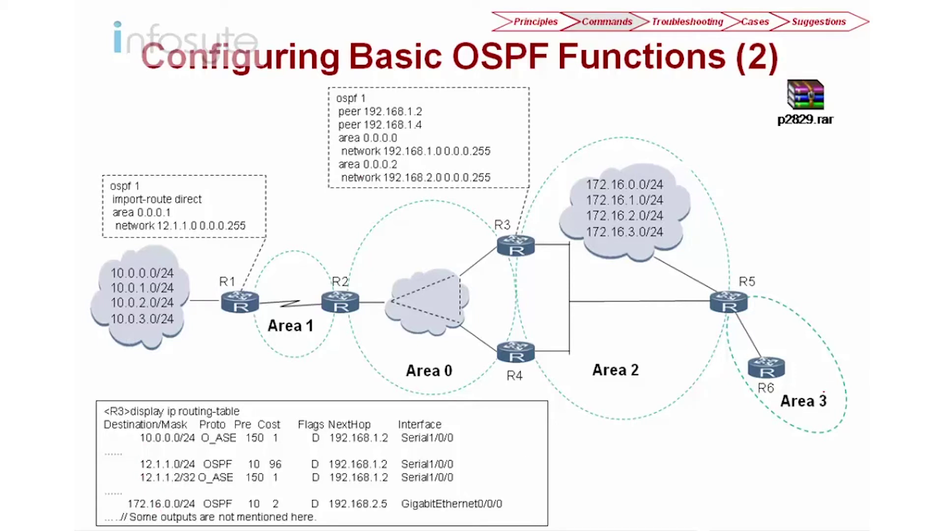
mouse_move(792, 389)
left_mouse_down()
mouse_move(830, 411)
mouse_move(832, 391)
left_mouse_up()
key("e")
key("alt+Tab")
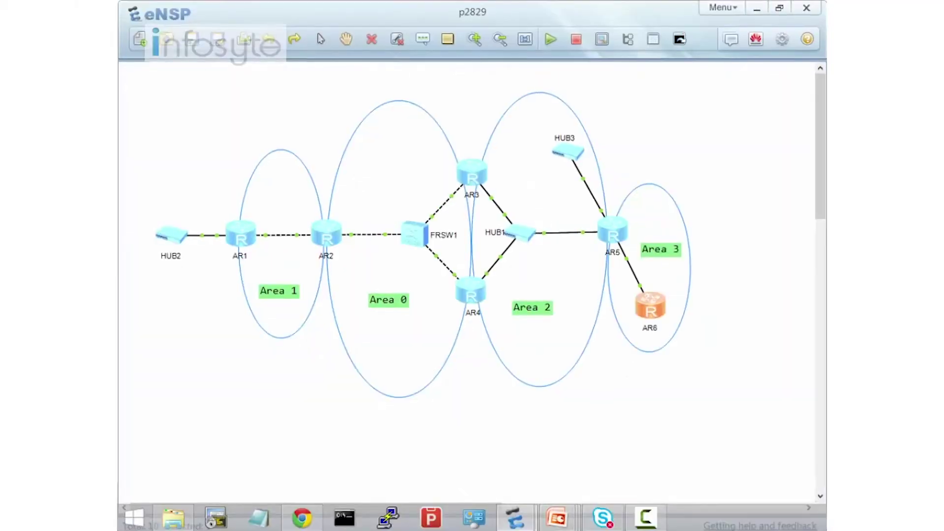
Open the AR1 console and list its OSPF routes with "dis ip routing-table protocol ospf".
double_click(244, 237)
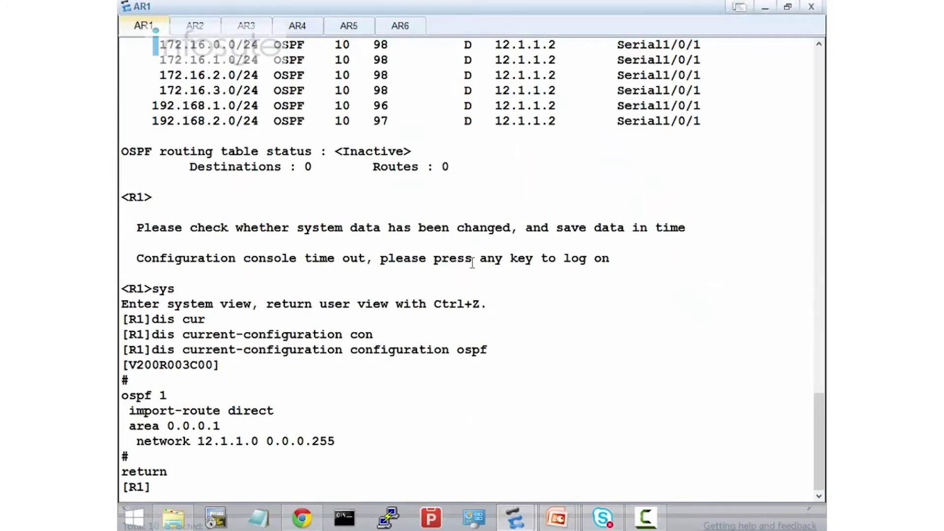
type("dis")
type("ip ro")
key("Tab")
type("pro")
key("Tab")
type("ospfd")
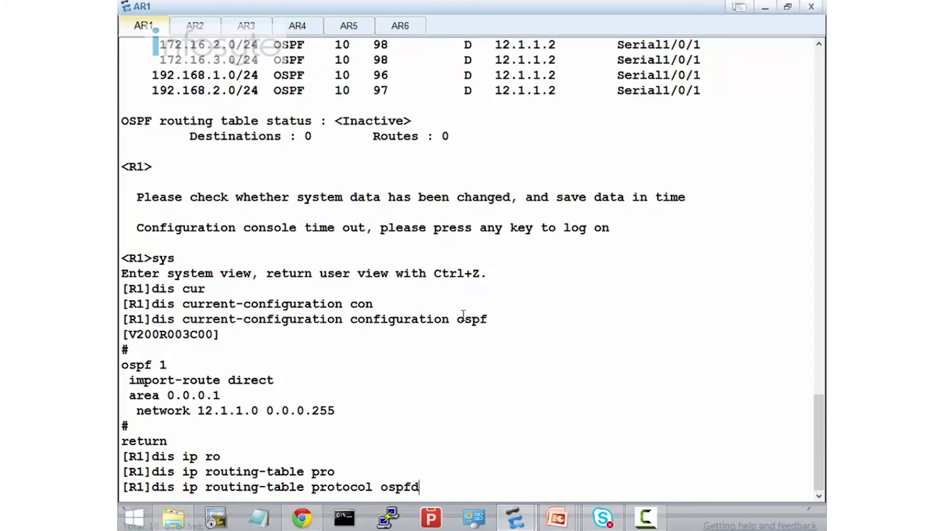
key("BackSpace")
key("Return")
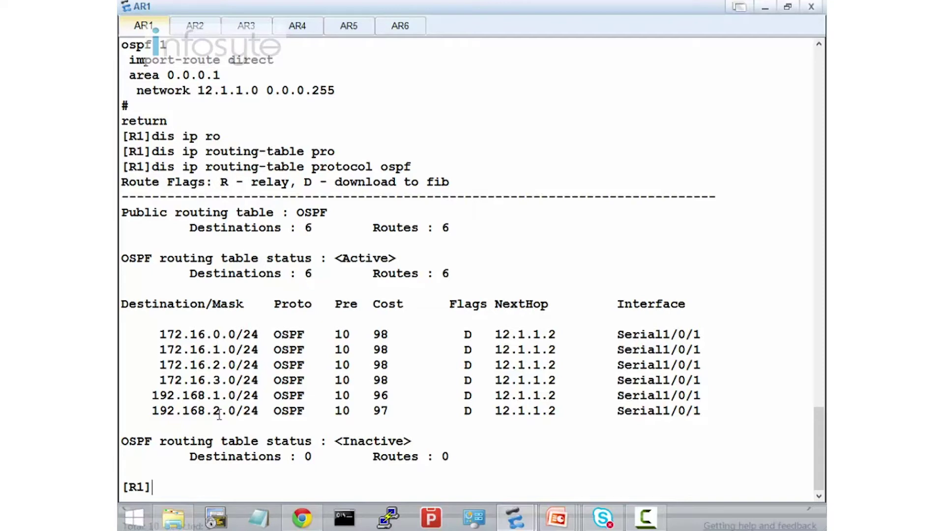
List the OSPF routes of R6 in the AR6 console with "dis ip ro pro ospf".
left_click(407, 35)
key("Return")
type("dis ")
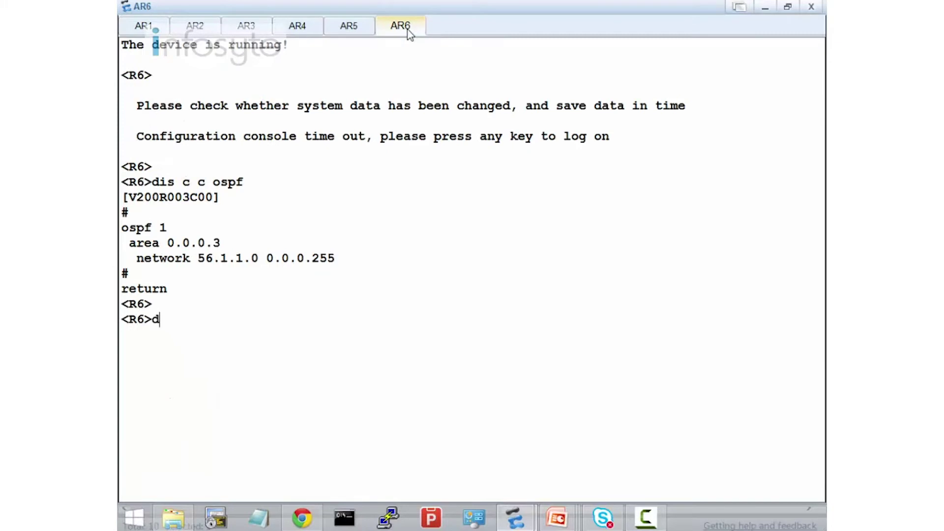
type("ip ro pro ospf")
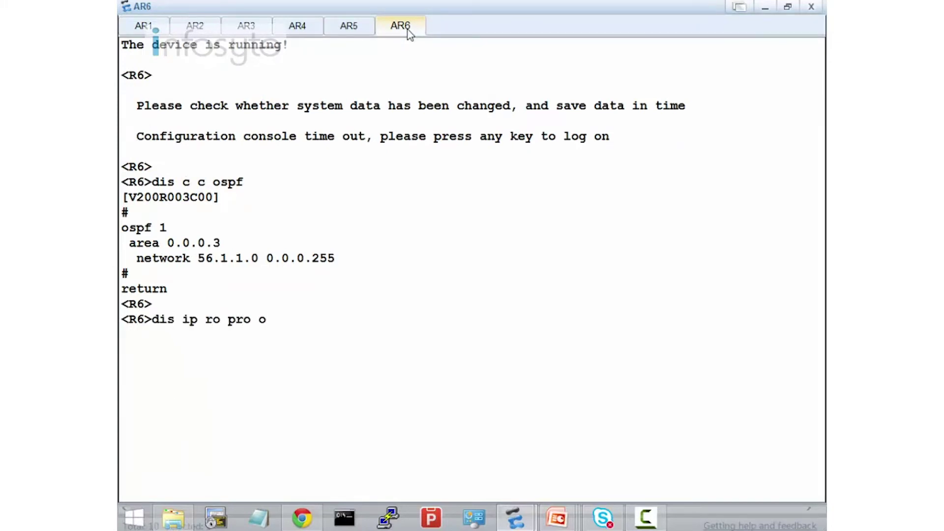
key("Return")
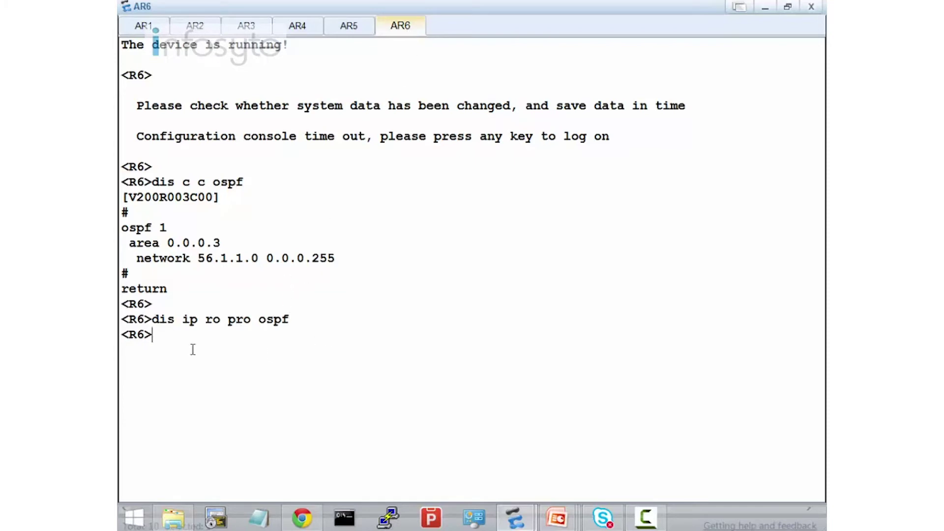
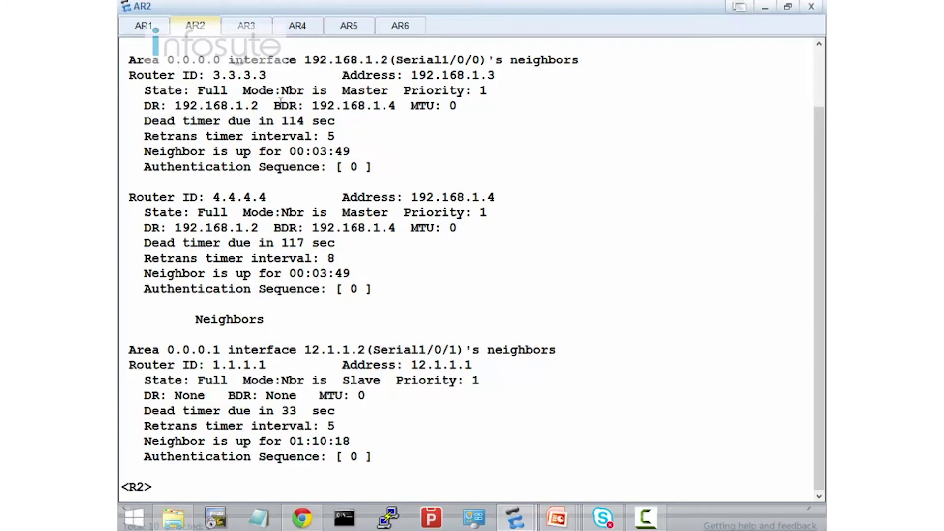
Highlight the DR entries and router IDs of both Area 0 neighbors in R2's OSPF peer output.
left_click_drag(259, 105, 123, 107)
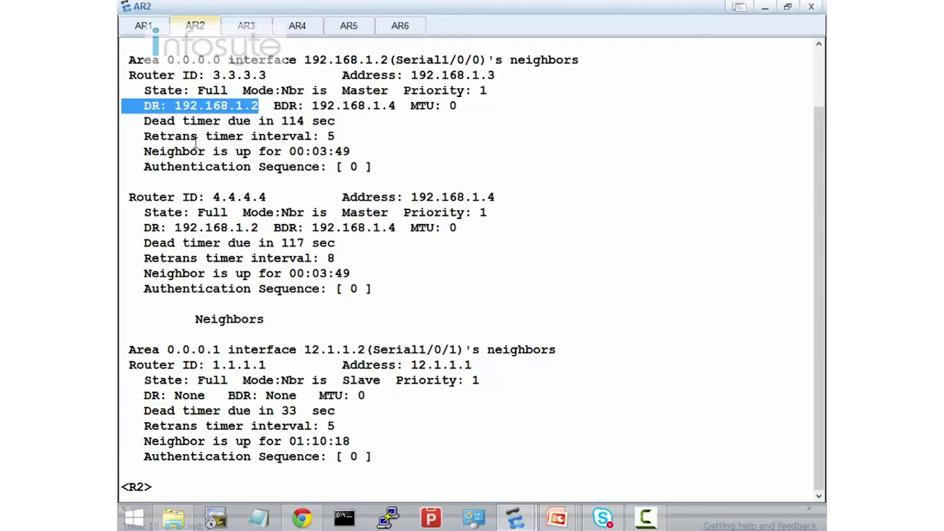
left_click_drag(260, 227, 123, 233)
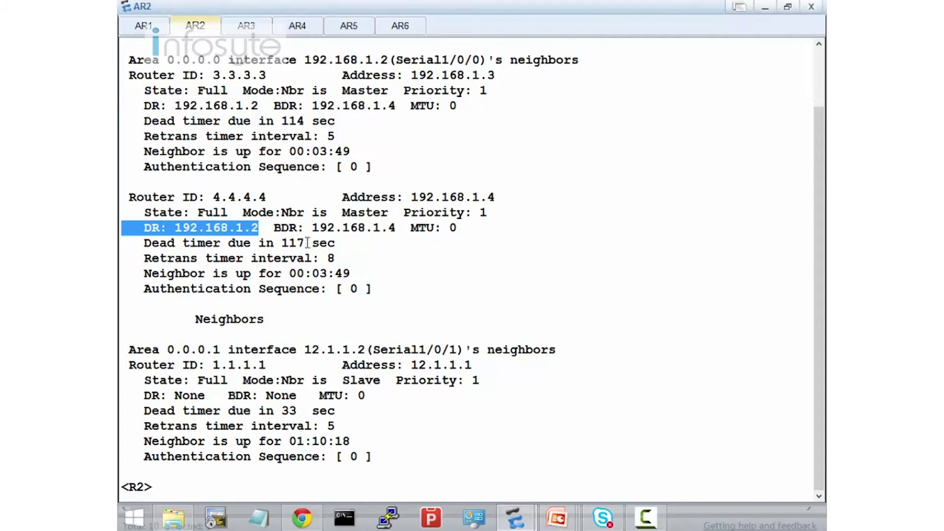
left_click_drag(273, 198, 221, 197)
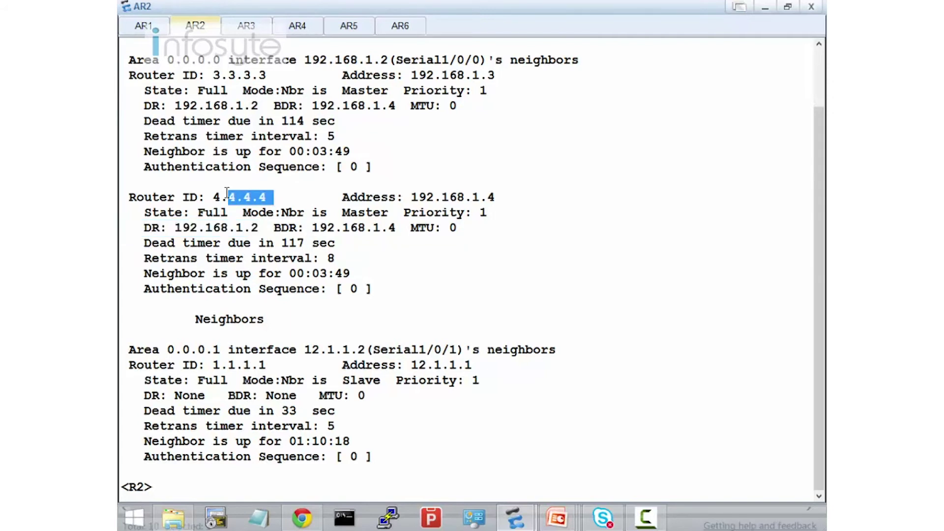
left_click_drag(273, 75, 221, 75)
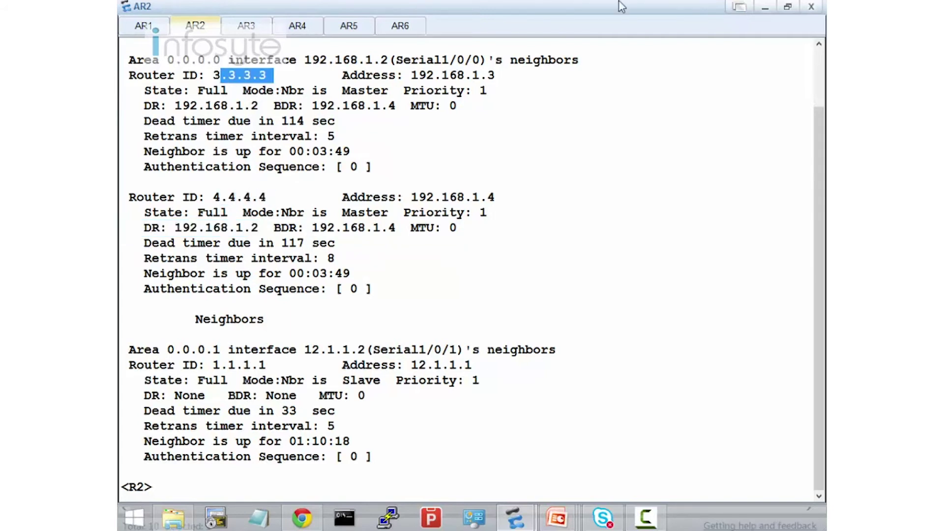
Open router AR3 from the topology and enter its serial interface view with "int s1/0/0".
left_click(764, 7)
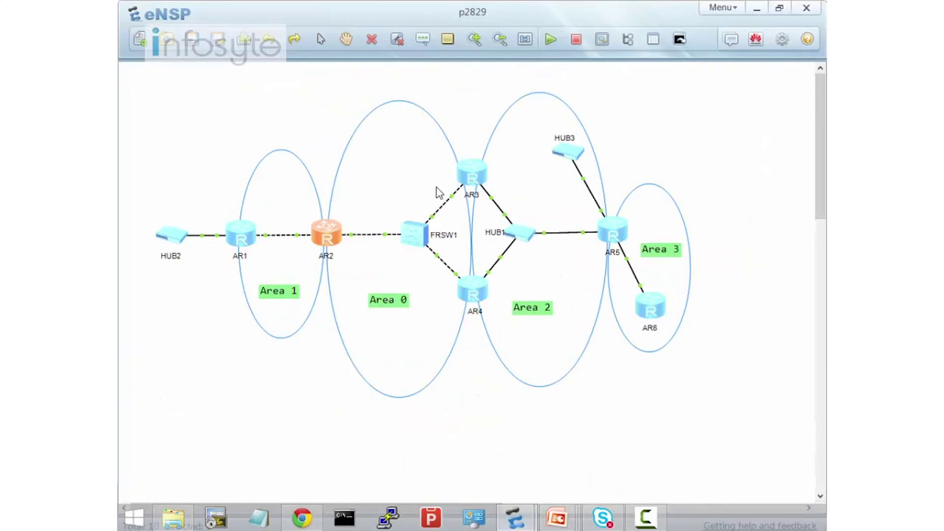
double_click(477, 171)
key("Return")
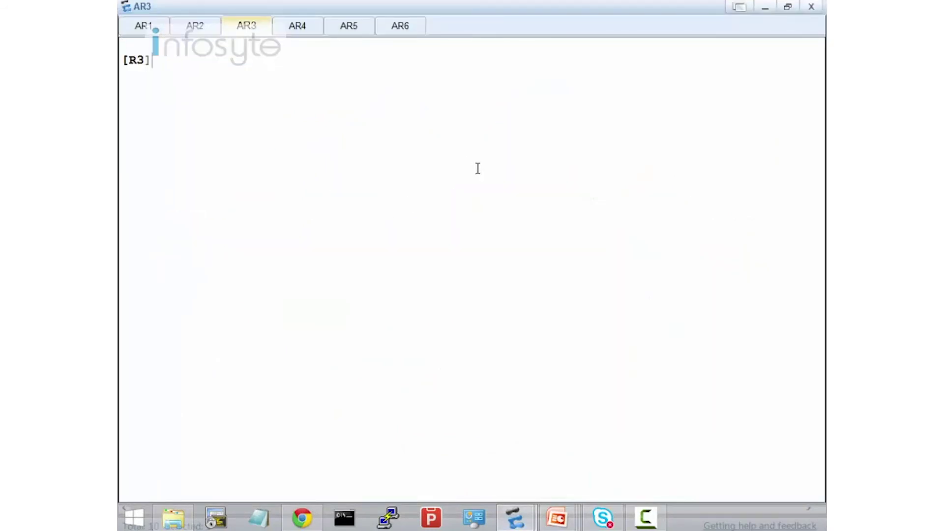
type("int s1.")
type("0/0")
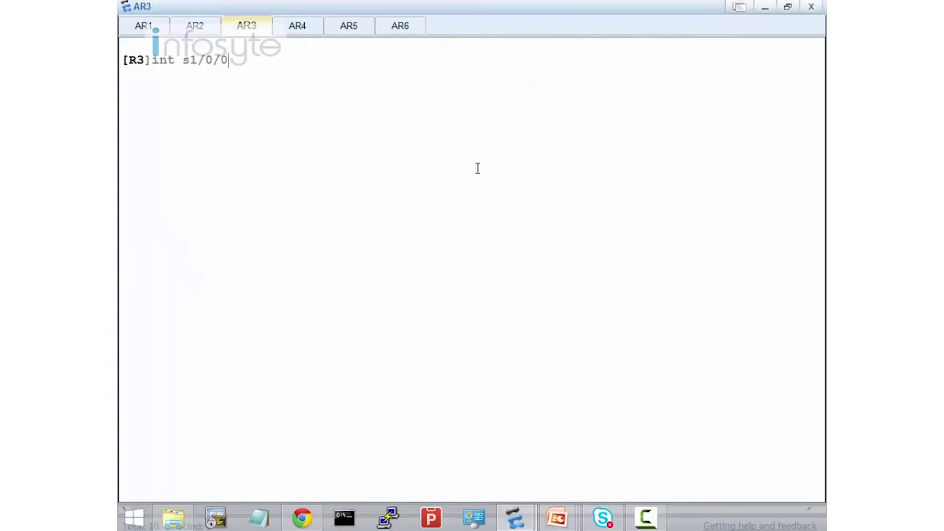
key("Return")
Set the OSPF DR priority of R3's Serial1/0/0 interface to 0 with "ospf dr-priority 0".
type("osp")
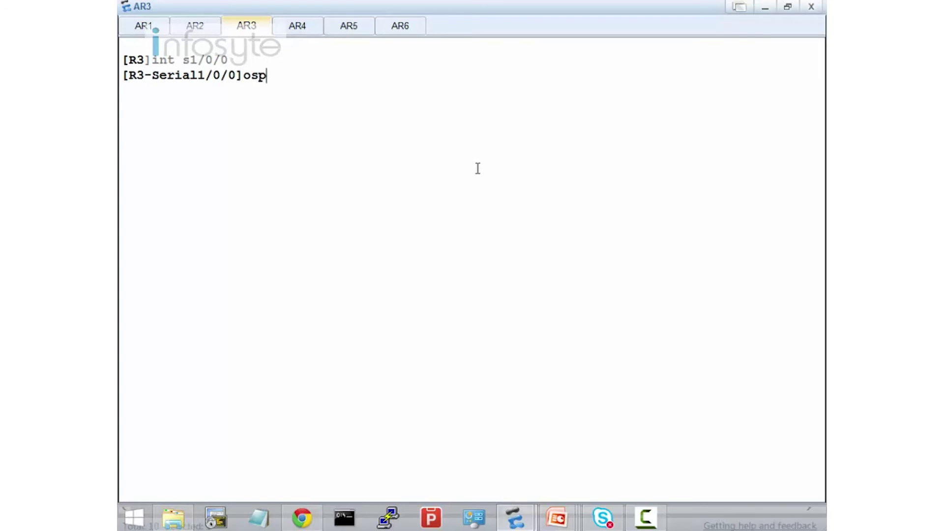
type("f de px")
key("BackSpace")
key("BackSpace")
key("BackSpace")
key("BackSpace")
type("r-proi")
key("Tab")
key("BackSpace")
key("BackSpace")
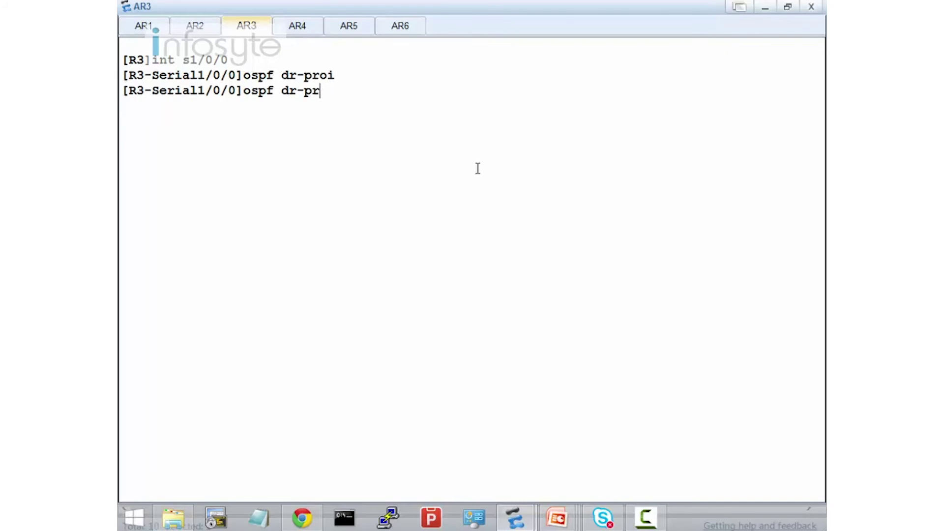
type("o")
key("Tab")
key("BackSpace")
type("i")
key("Tab")
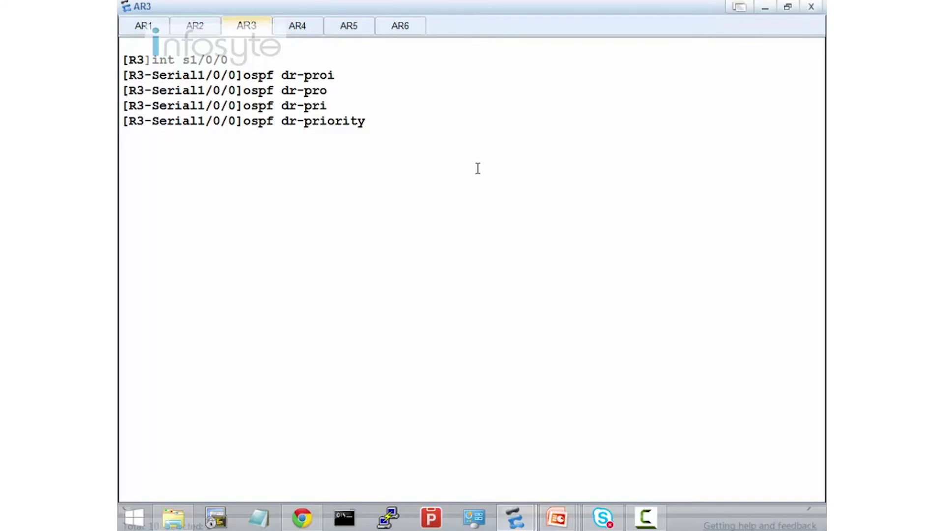
type("0")
key("Return")
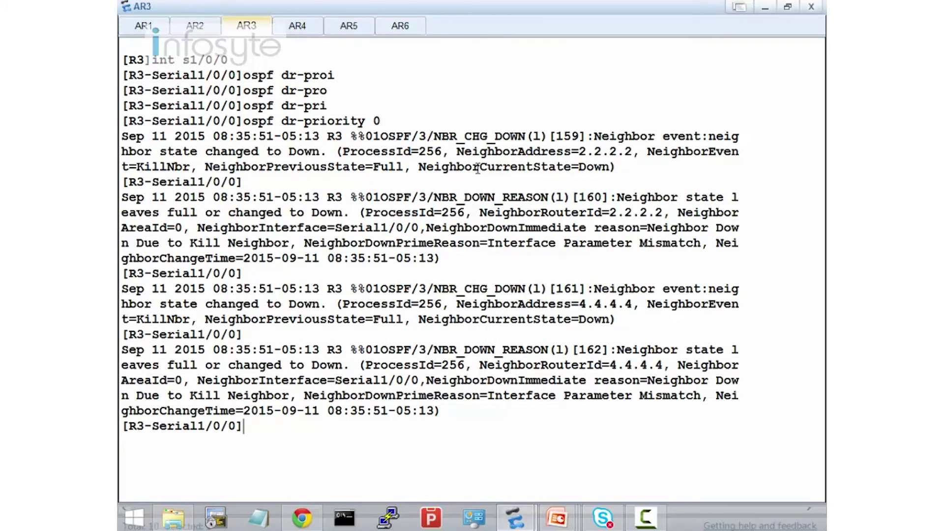
Highlight the current neighbor states in R3's OSPF neighbor-down messages and its latest neighbor-change message.
left_click_drag(579, 167, 609, 167)
left_click_drag(579, 319, 610, 320)
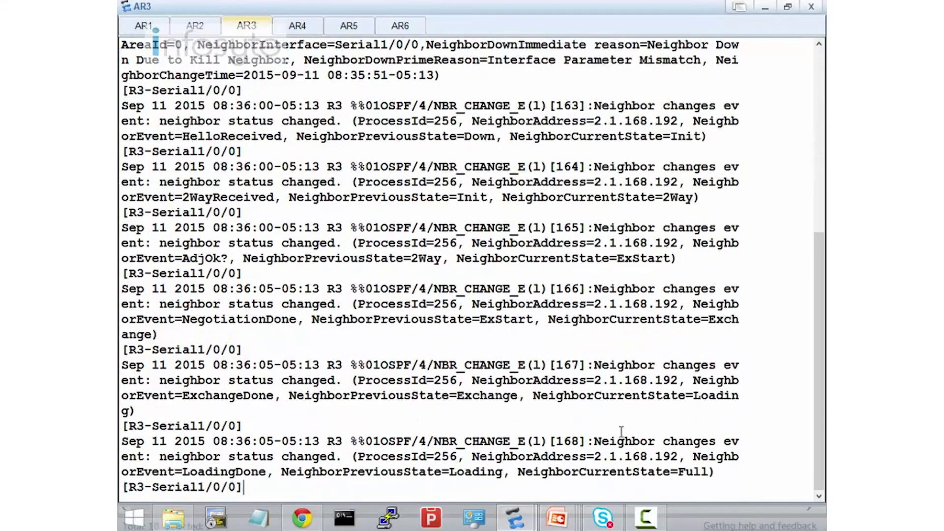
left_click_drag(677, 472, 711, 475)
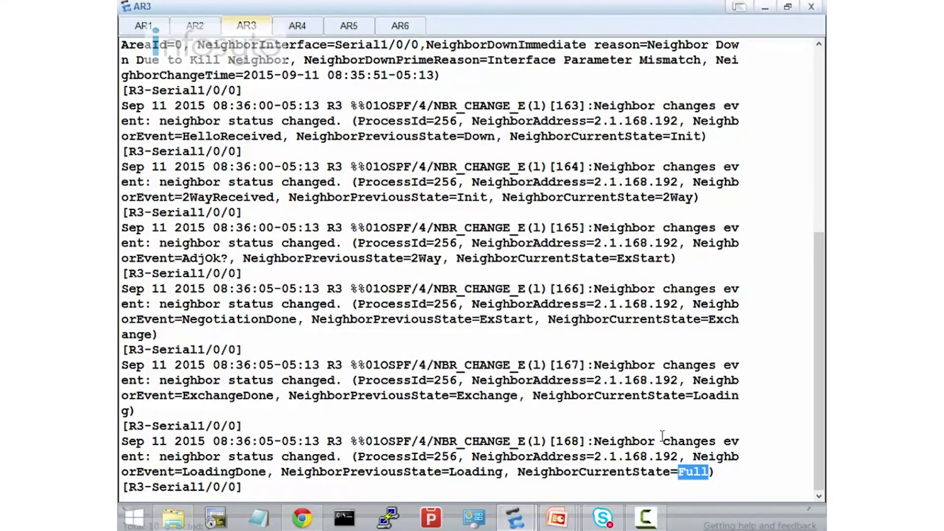
left_click(632, 459)
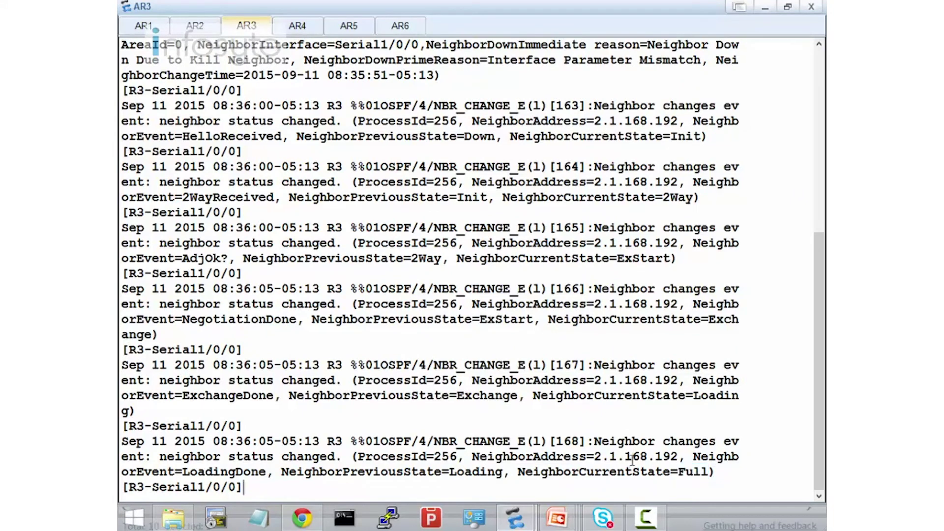
Display R3's OSPF neighbors with "dis ospf peer" and highlight the DR and BDR addresses of both Area 0 neighbors.
type("dis ospf peer")
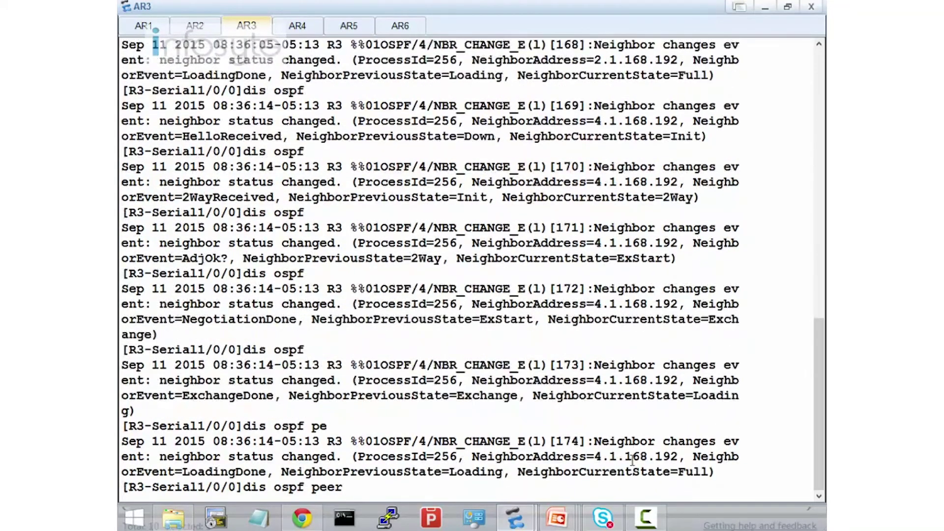
key("Return")
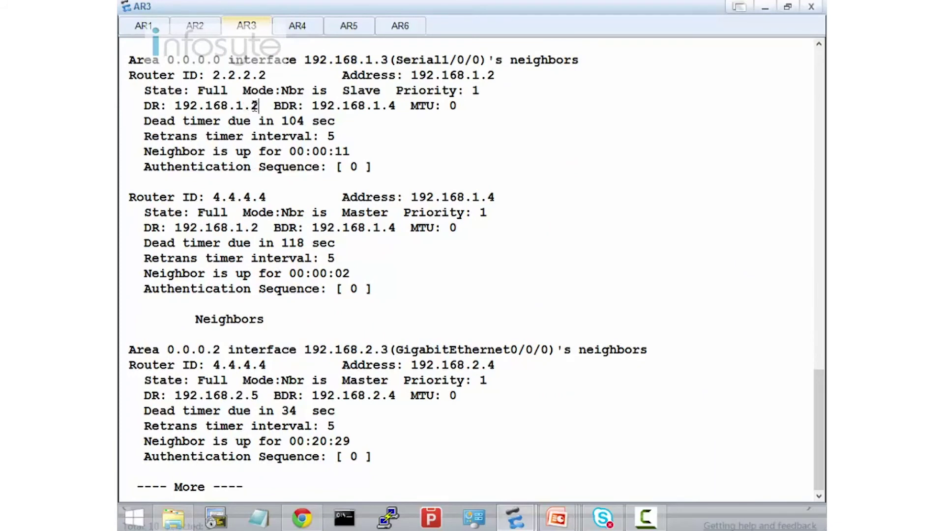
left_click_drag(258, 105, 174, 106)
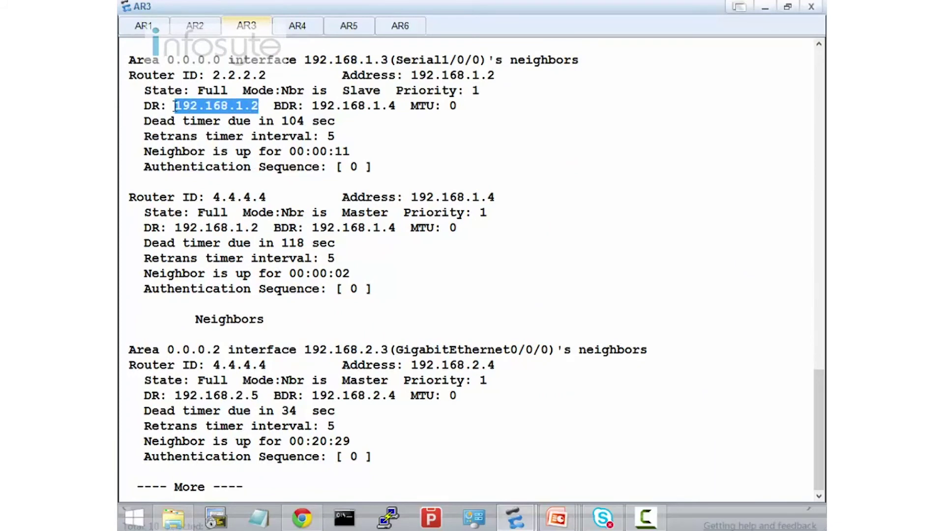
left_click(257, 232)
left_click_drag(258, 230, 175, 228)
left_click_drag(403, 106, 310, 108)
left_click_drag(403, 229, 302, 239)
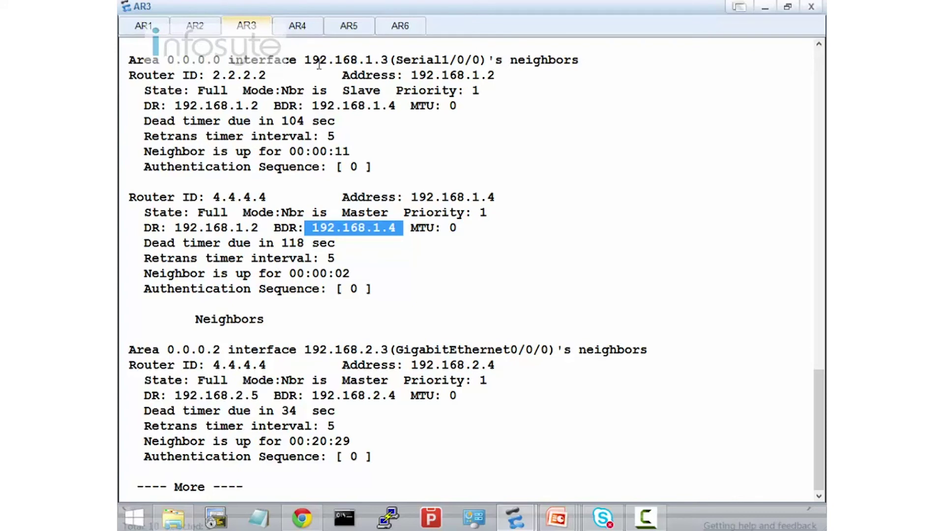
Switch to the AR4 console and enter its serial interface view with "int s1/0/0".
left_click(307, 27)
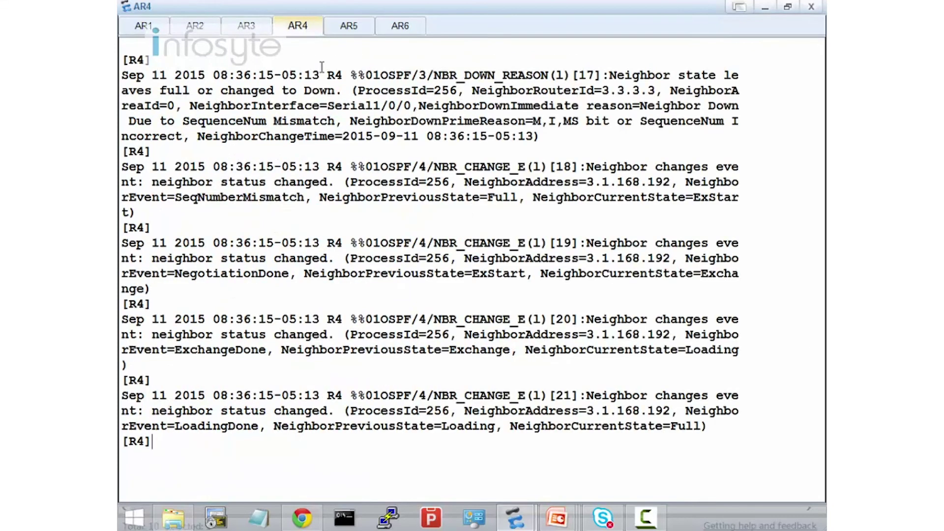
key("Return")
type("int s1/0/0")
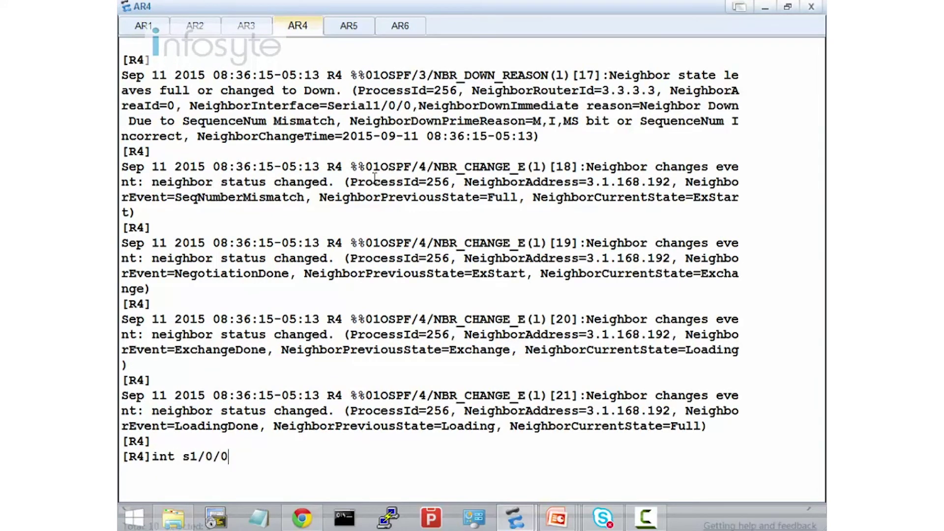
key("Return")
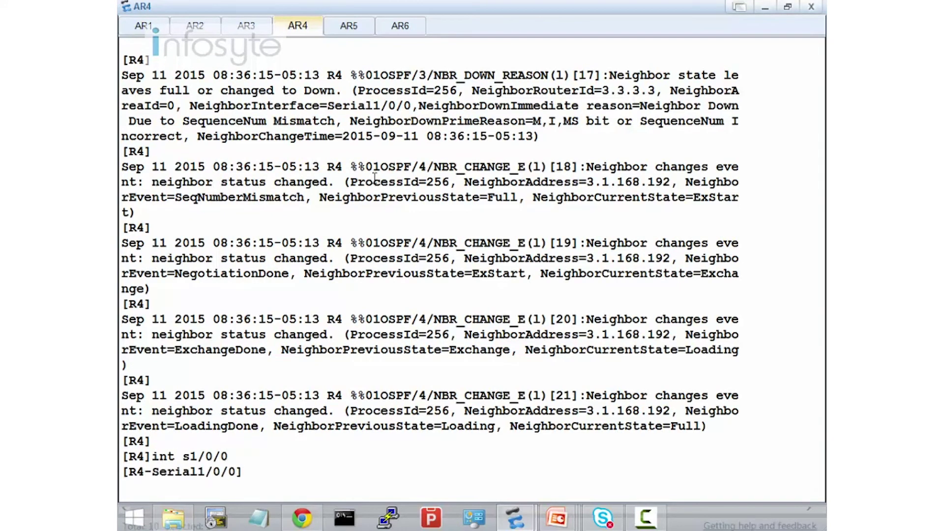
Set the OSPF DR priority of R4's Serial1/0/0 interface to 0 with "ospf dr-priority 0".
type("ospf dr-prioir")
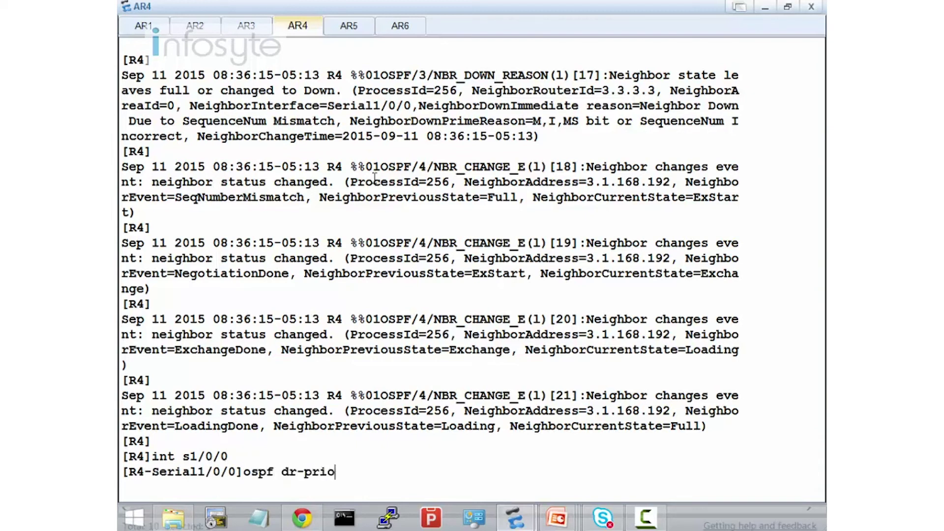
key("BackSpace")
type("ty")
key("Tab")
key("BackSpace")
key("BackSpace")
key("BackSpace")
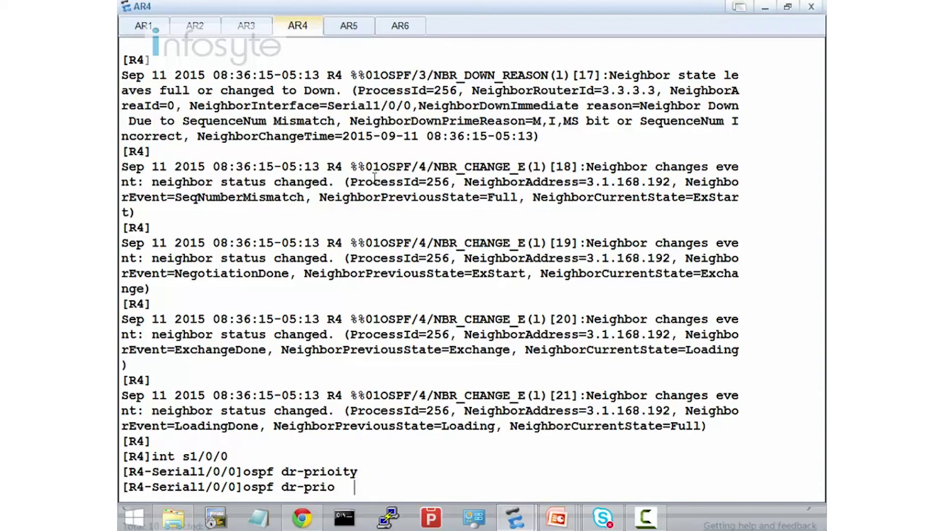
key("Tab")
type("0")
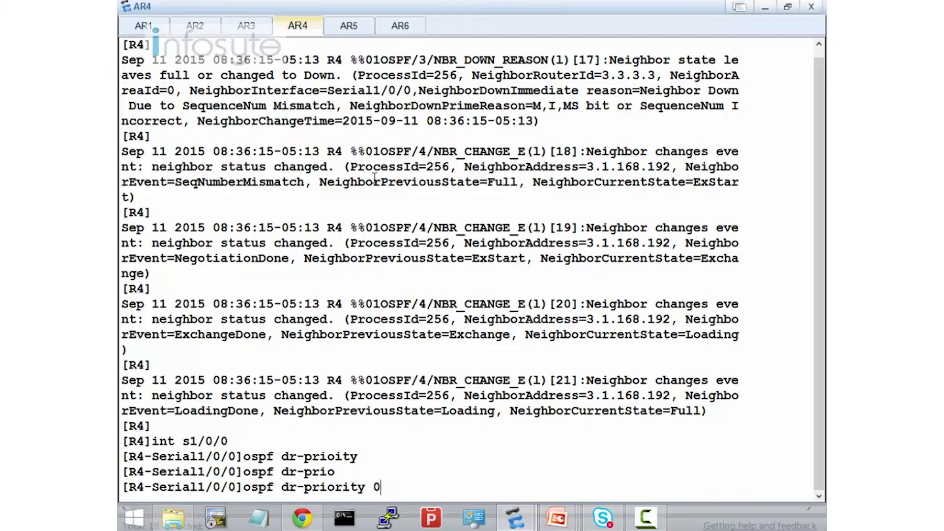
key("Return")
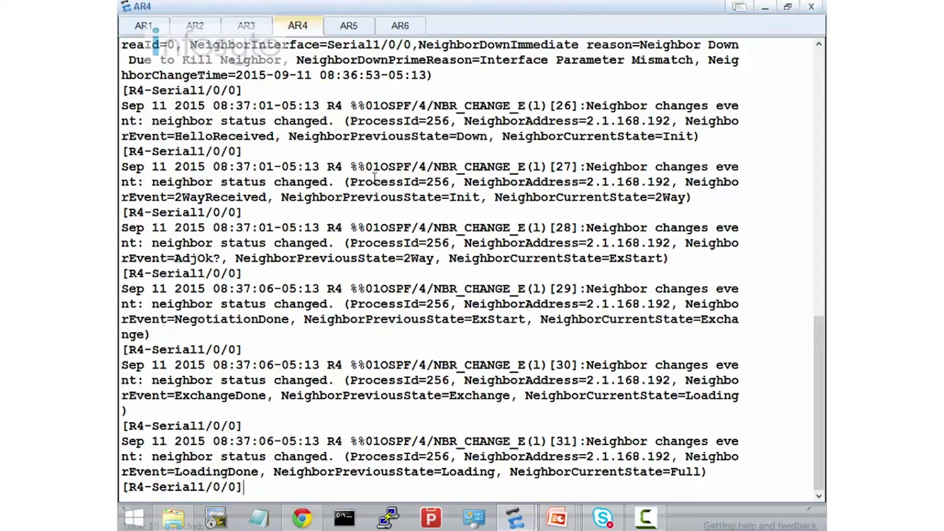
Highlight the current neighbor states and the latest neighbor address in R4's OSPF neighbor-change messages.
key("Return")
key("Return")
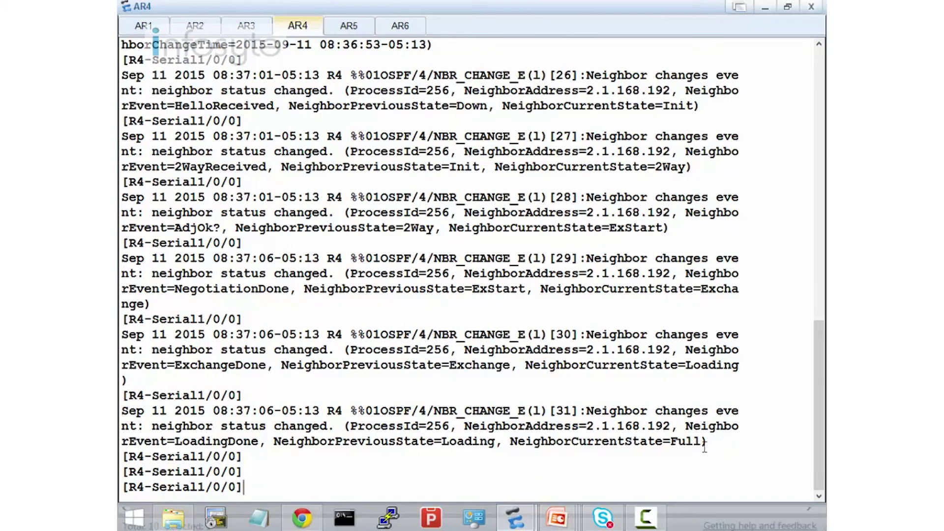
left_click_drag(708, 441, 655, 437)
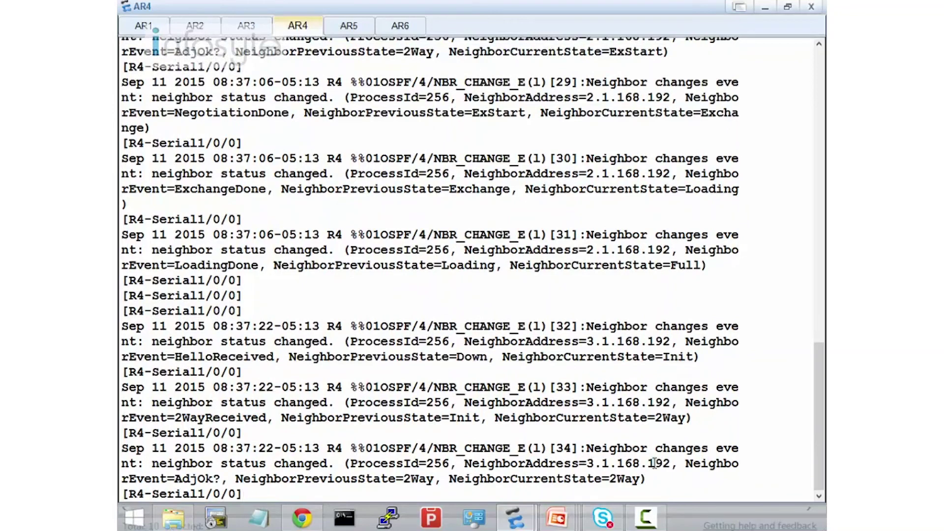
left_click_drag(679, 464, 606, 457)
double_click(606, 462)
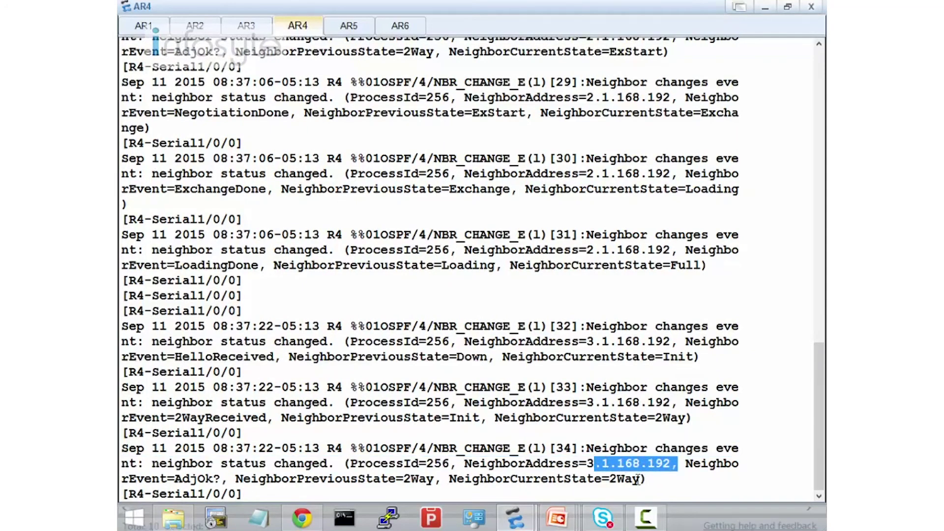
double_click(609, 478)
left_click(608, 479)
Display R4's OSPF neighbors with "dis ospf peer" and highlight the router ID of the second Area 0 neighbor.
type("dis ospf pee")
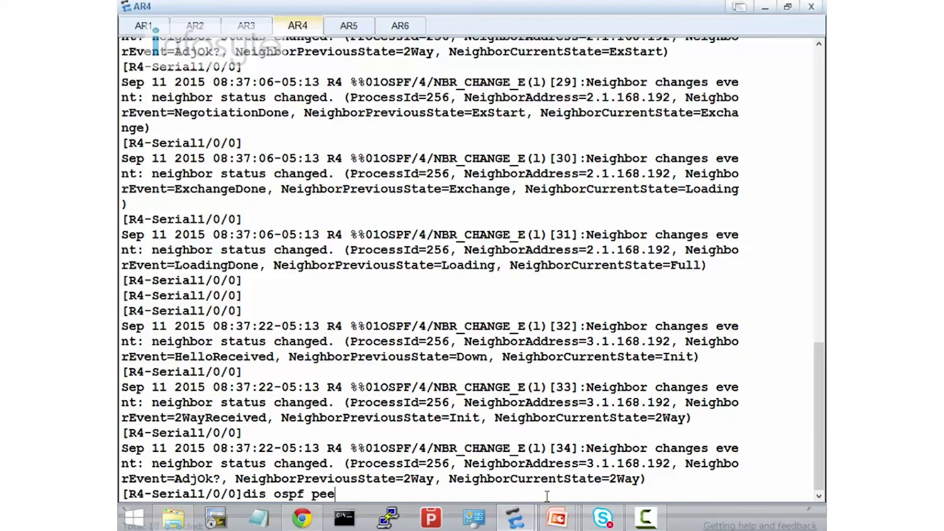
type("r")
key("Return")
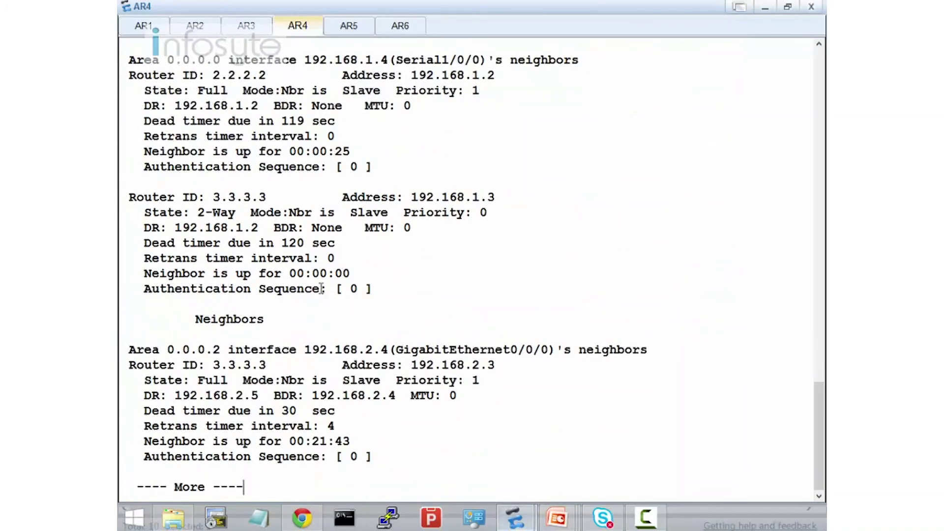
left_click(212, 197)
left_click_drag(226, 197, 183, 207)
Switch to the AR3 console, display R3's OSPF neighbors with "dis ospf peer" and highlight the state of Area 0 neighbor 4.4.4.4.
left_click(246, 27)
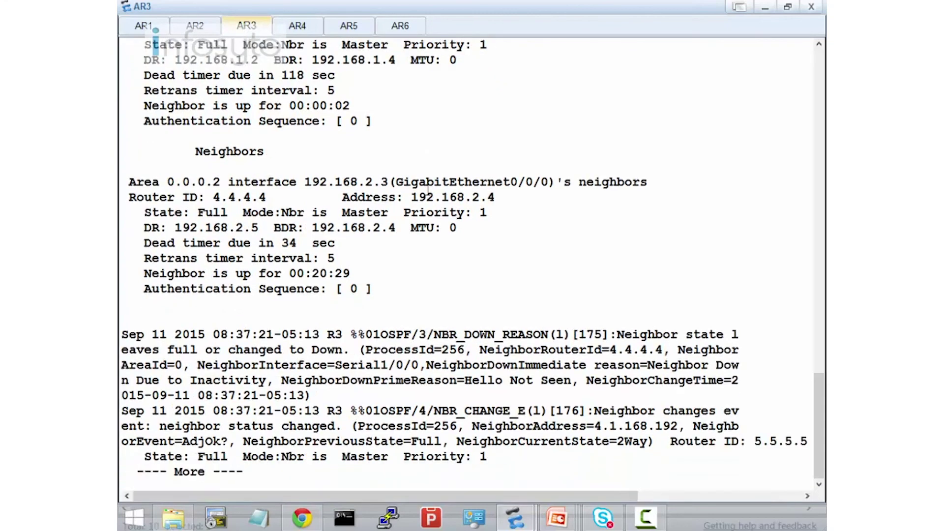
type("dis ospf pee")
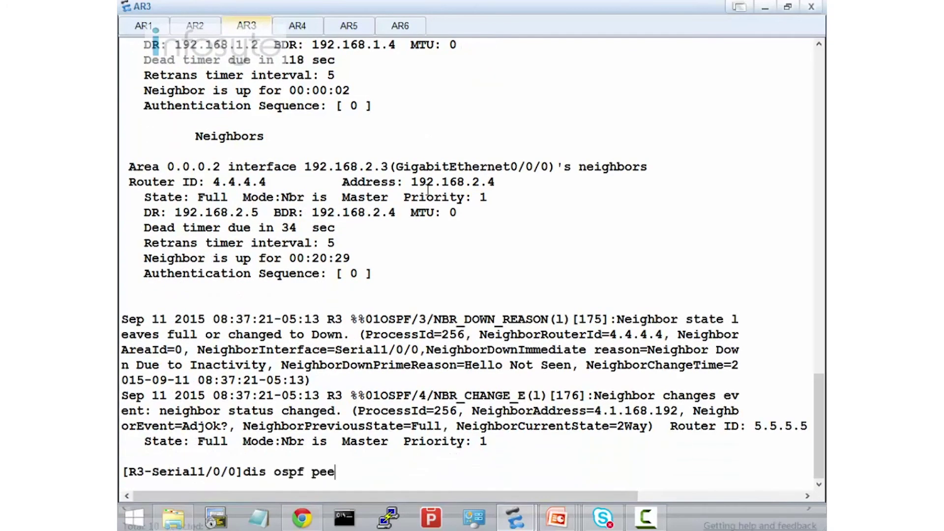
type("r")
key("Return")
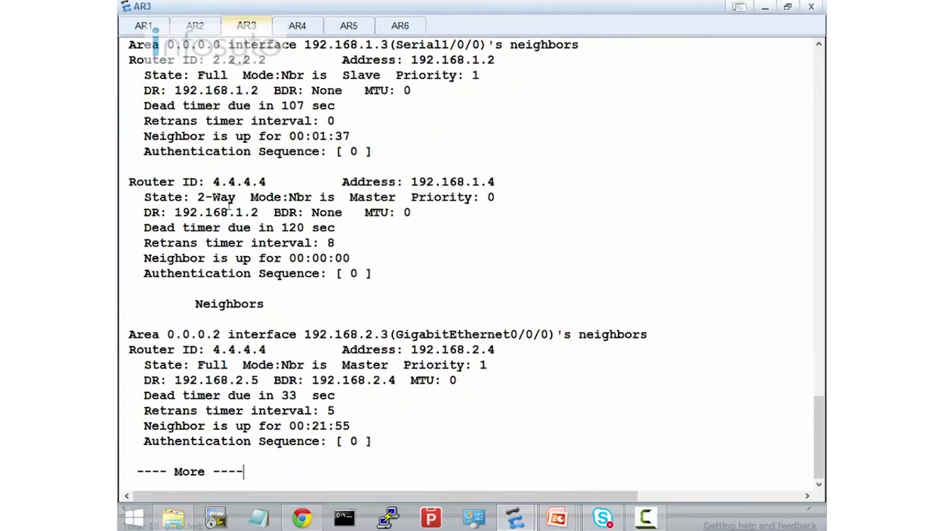
left_click_drag(237, 197, 194, 195)
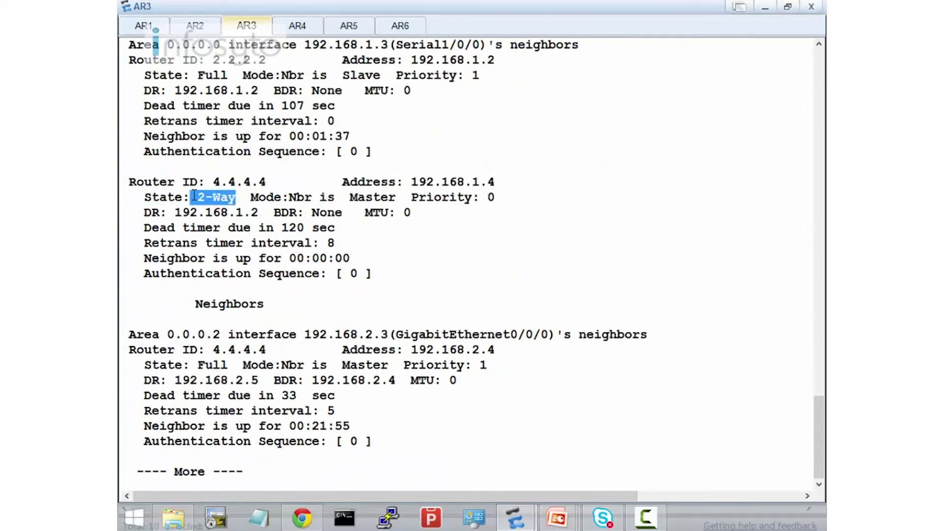
Go back to the topology, open the AR5 console, log on again and enter system view with "sys".
left_click(765, 7)
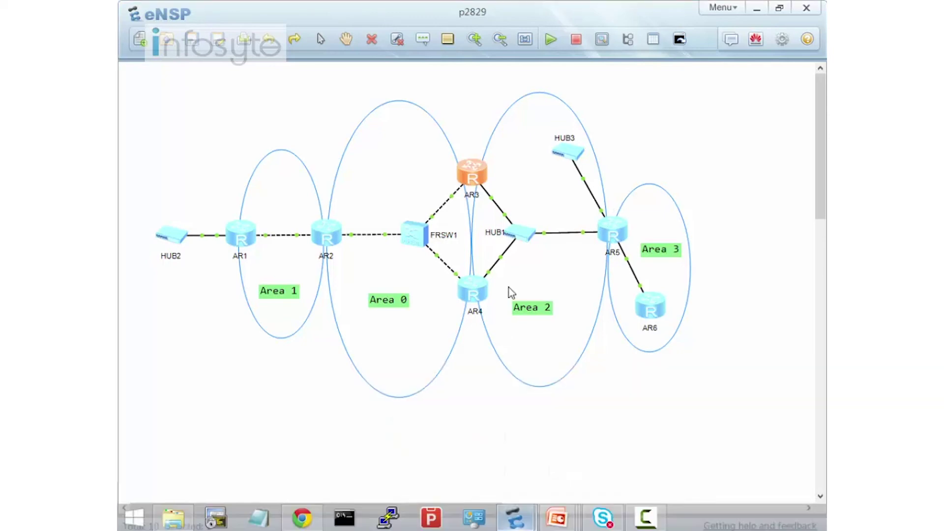
double_click(612, 231)
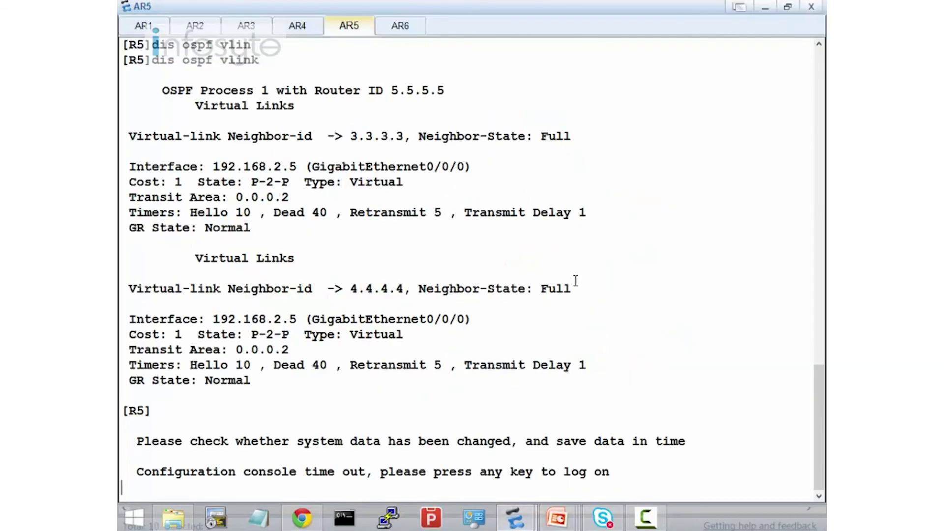
key("Return")
key("Return")
key("Return")
type("sys")
key("Return")
Display R5's OSPF neighbors with "dis ospf peer" and highlight the DR address listed for both Area 2 neighbors.
type("d")
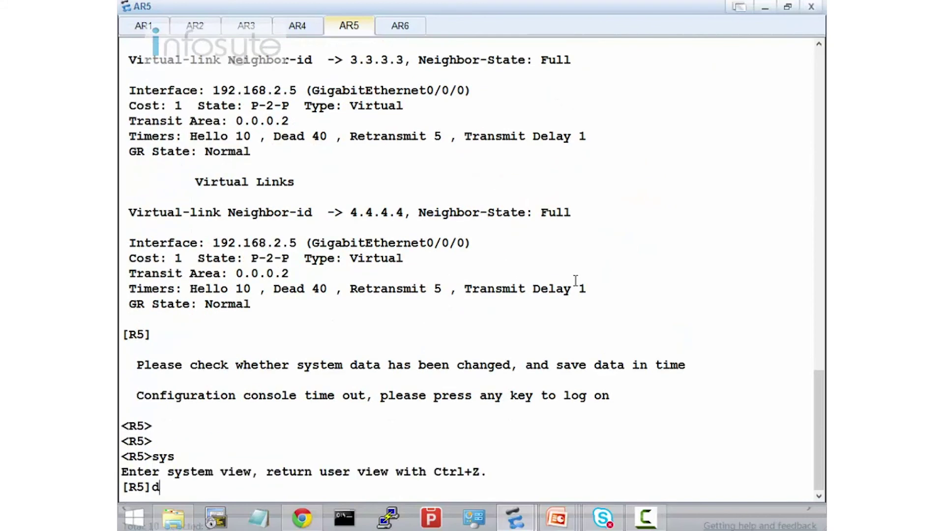
type("is ospf peer")
key("Return")
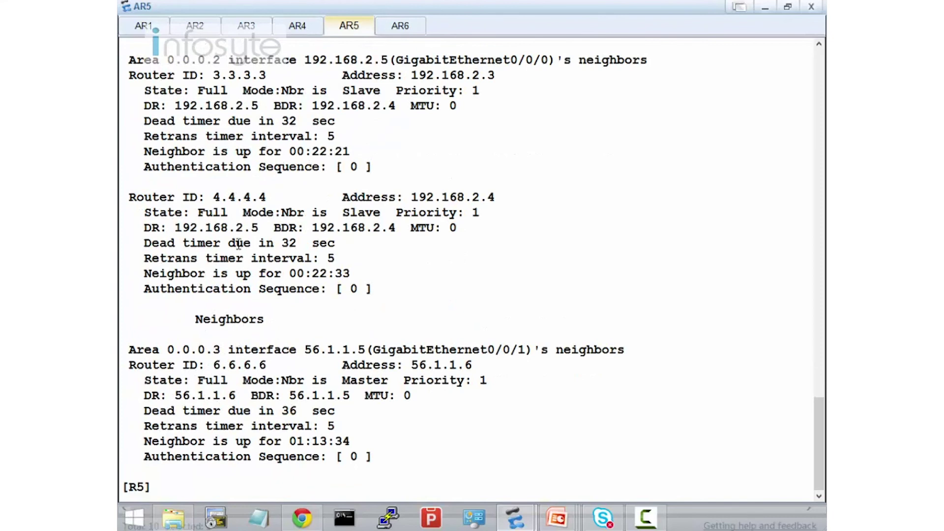
left_click_drag(261, 227, 245, 228)
left_click_drag(259, 105, 229, 105)
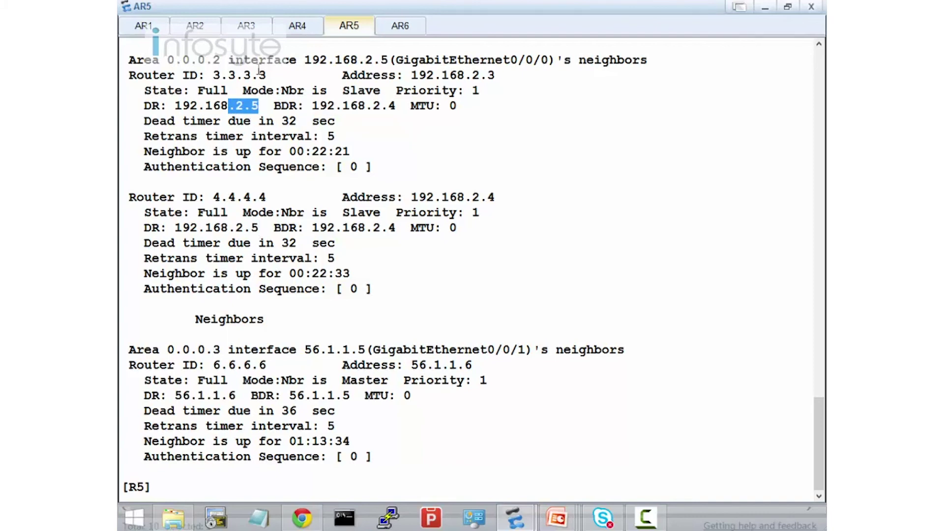
scroll(270, 193, "up", 1)
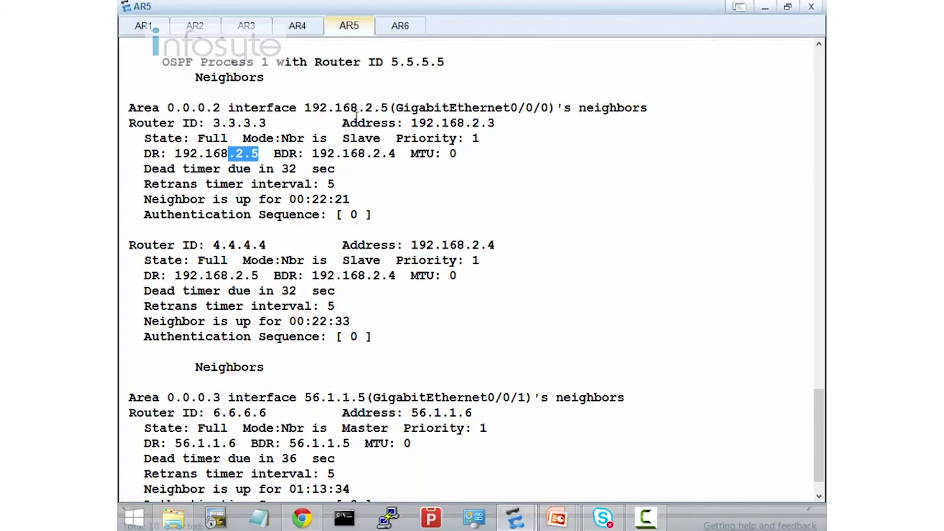
scroll(263, 326, "down", 1)
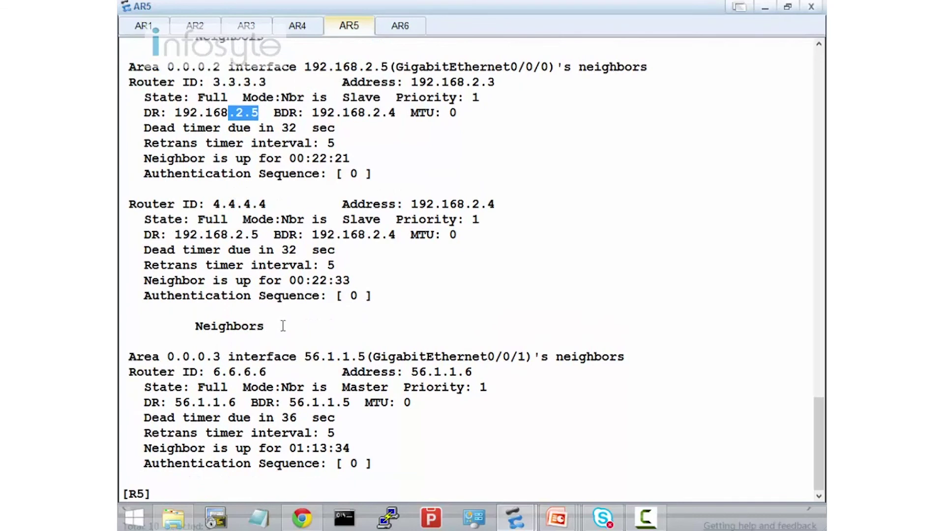
Enter R5's GigabitEthernet0/0/0 interface view with "int g0/0/0" and show its configuration with "dis this".
key("Return")
key("Return")
type("int")
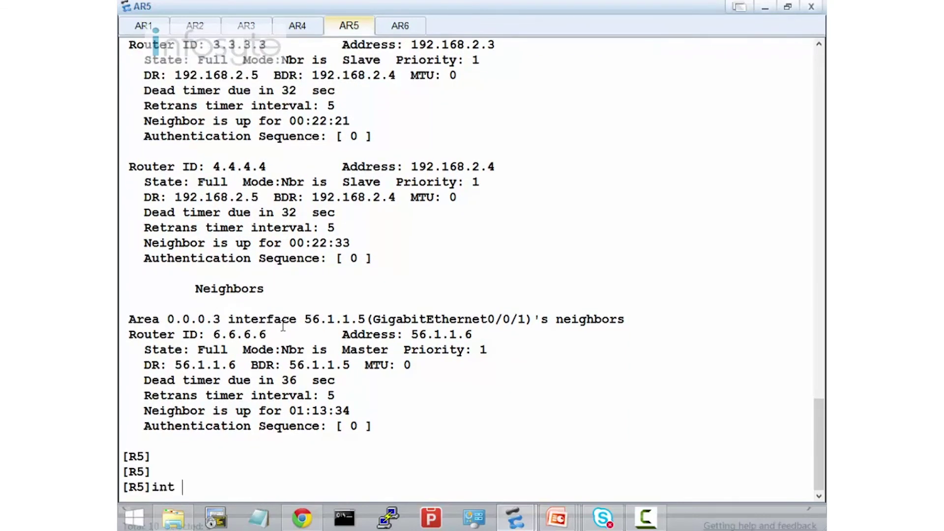
key("BackSpace")
key("BackSpace")
key("BackSpace")
key("BackSpace")
type("int g0/0/0")
key("Return")
type("dis this")
key("Return")
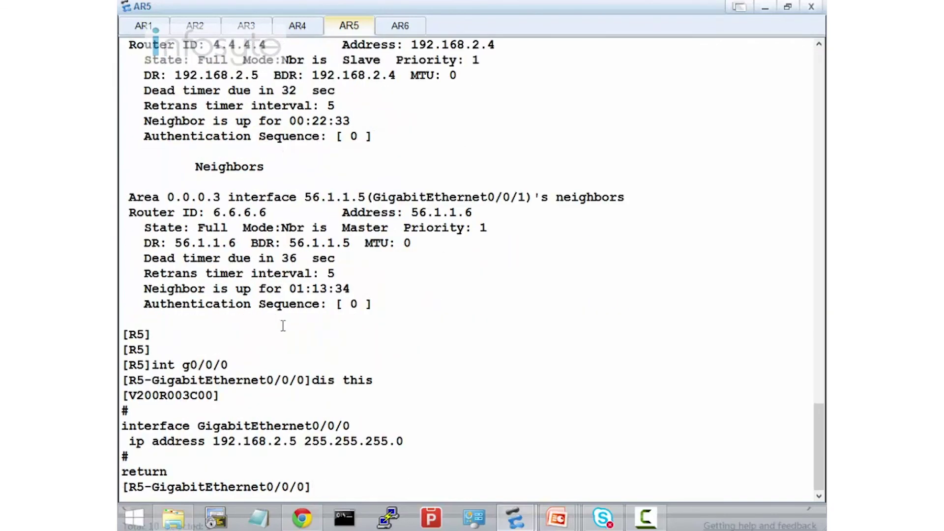
Set the OSPF DR priority of R5's GigabitEthernet0/0/0 interface to 255 with "ospf dr-priority 255".
left_click_drag(298, 439, 265, 438)
left_click(376, 476)
type("ospf dr-p")
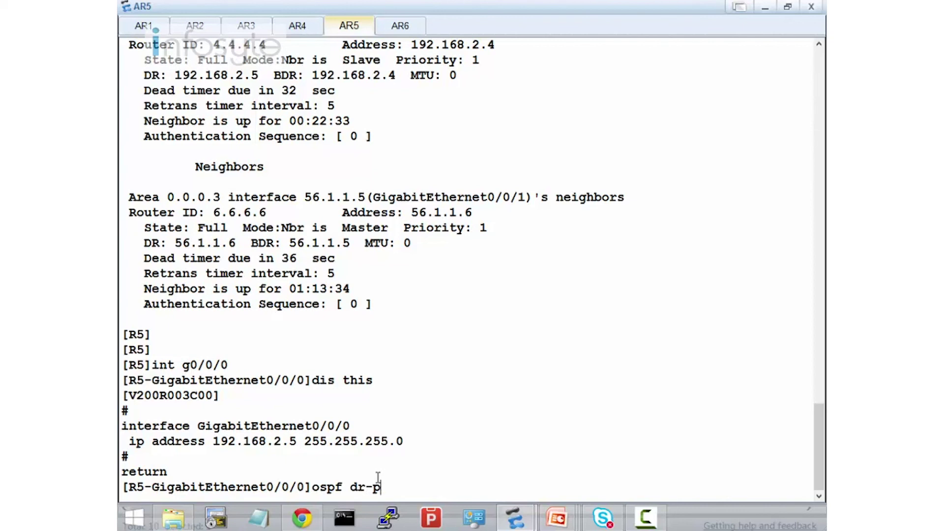
type("riority 255")
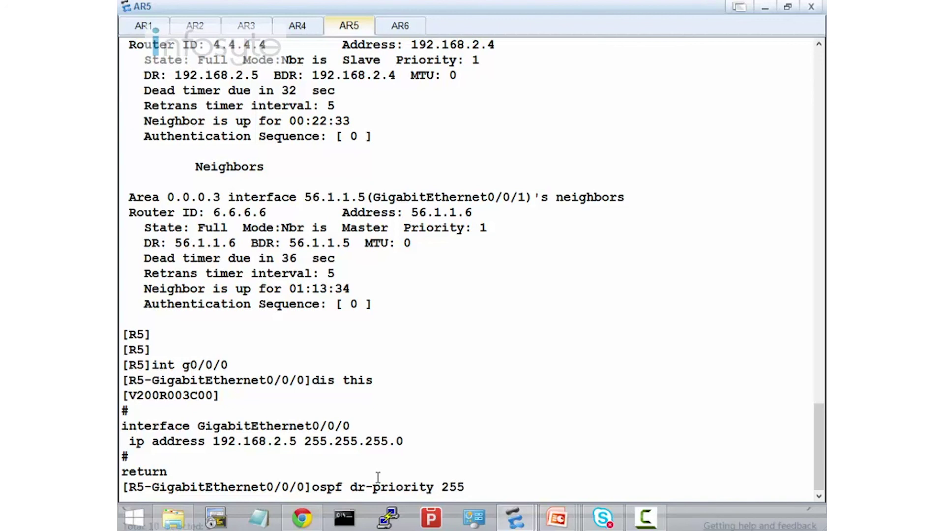
key("Return")
key("Return")
key("Return")
key("Return")
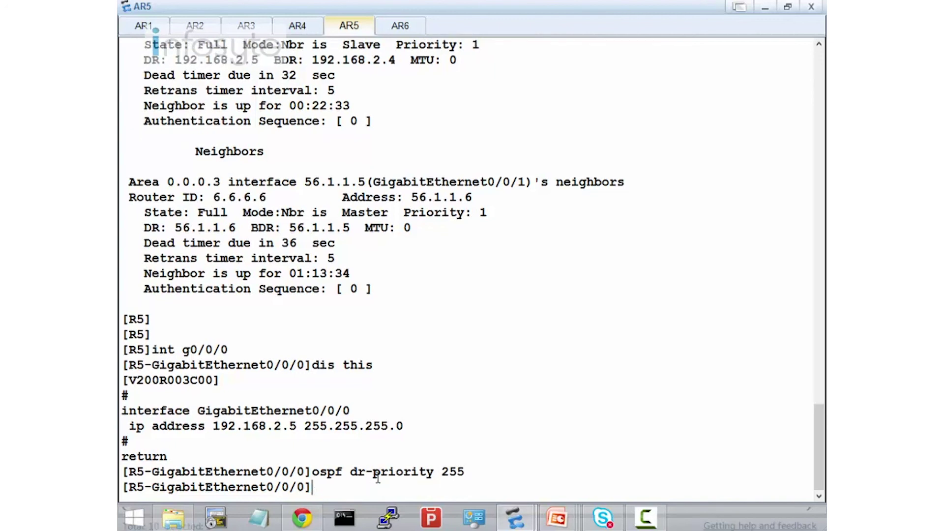
key("Return")
key("Return")
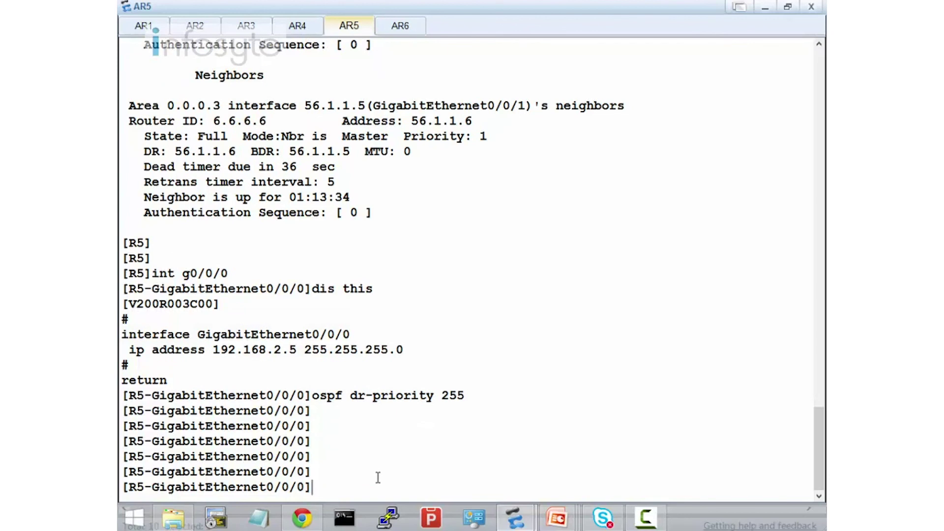
Return R5 to system view, display its OSPF neighbors again, highlight neighbor 4.4.4.4's DR address, and minimize the console and topology windows.
type("q")
key("Return")
key("Return")
key("Return")
key("Return")
type("dis ospf peer")
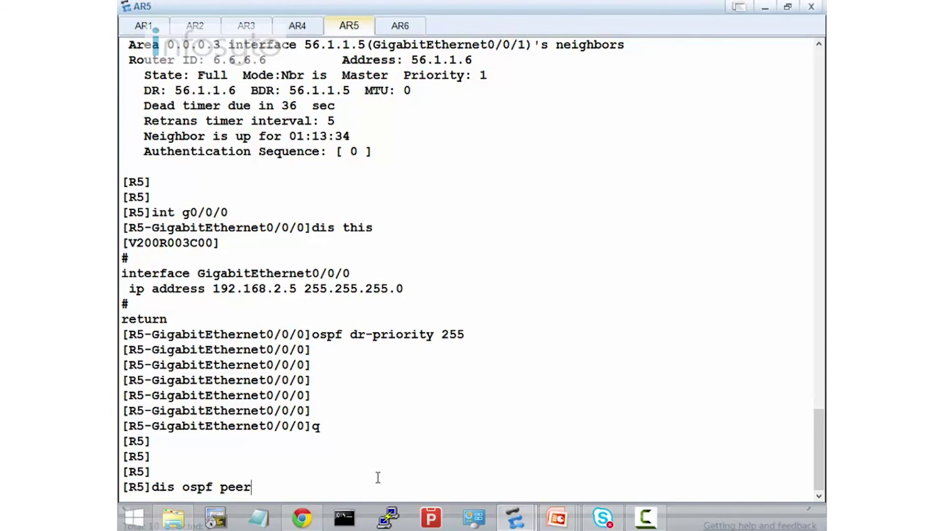
key("Return")
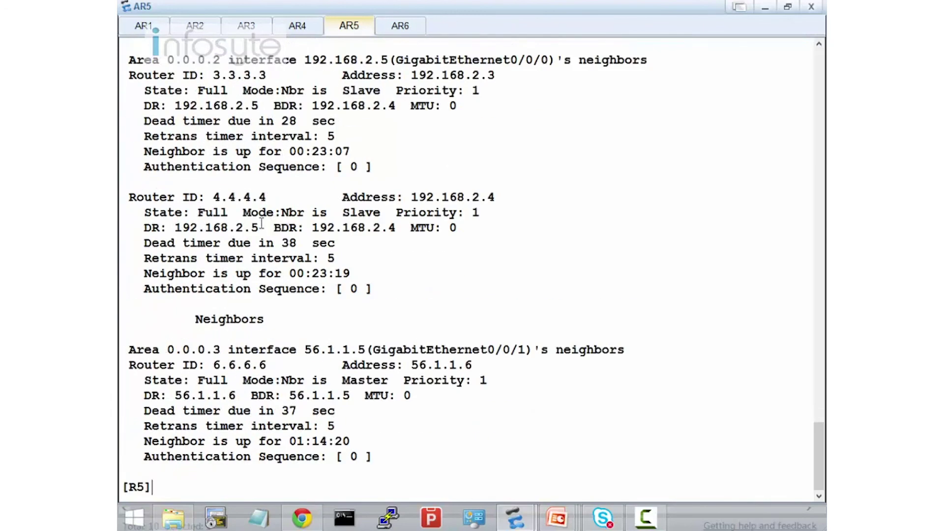
left_click_drag(258, 227, 229, 227)
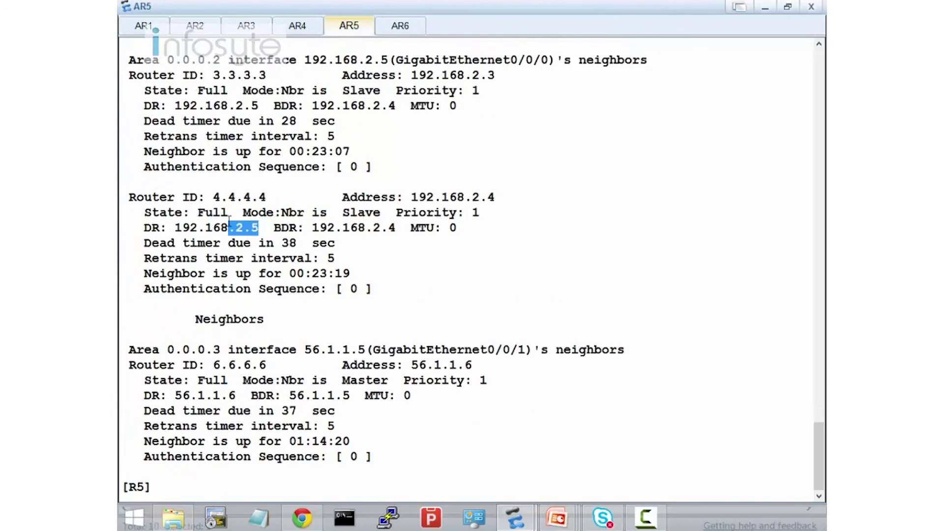
left_click(763, 7)
left_click(758, 7)
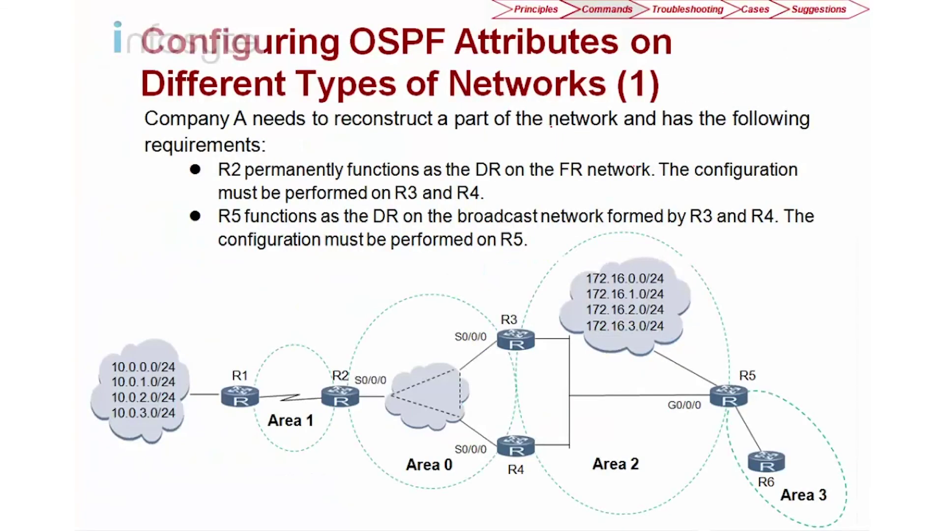
left_click_drag(477, 182, 499, 181)
key("Right")
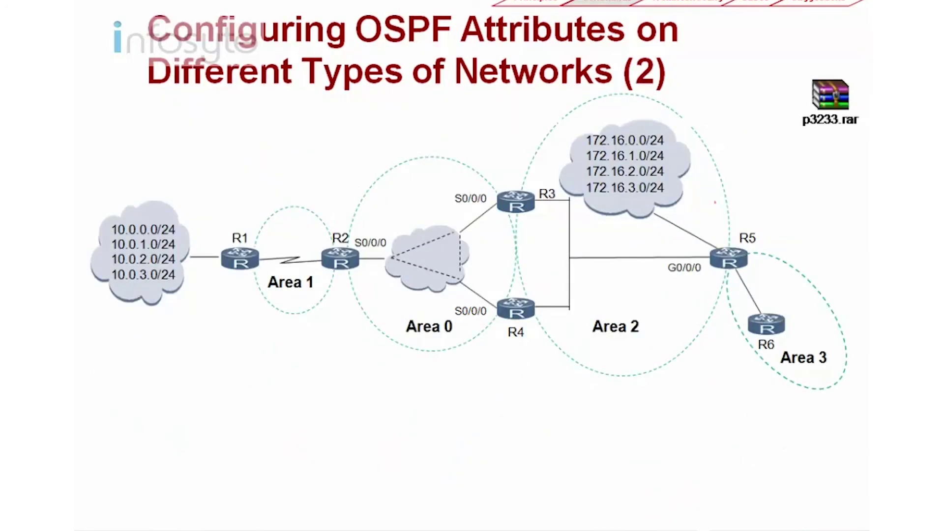
key("Right")
left_click_drag(530, 171, 544, 175)
left_click_drag(530, 282, 545, 294)
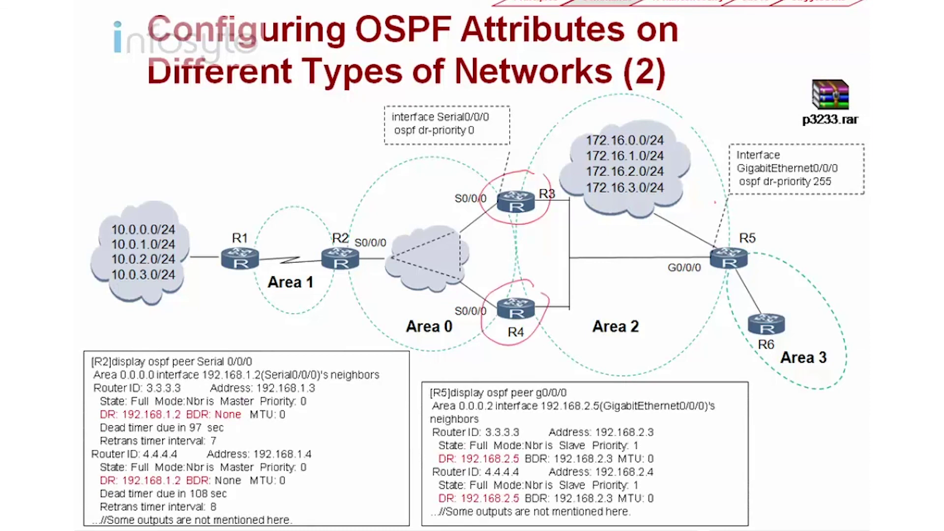
left_click_drag(397, 140, 499, 130)
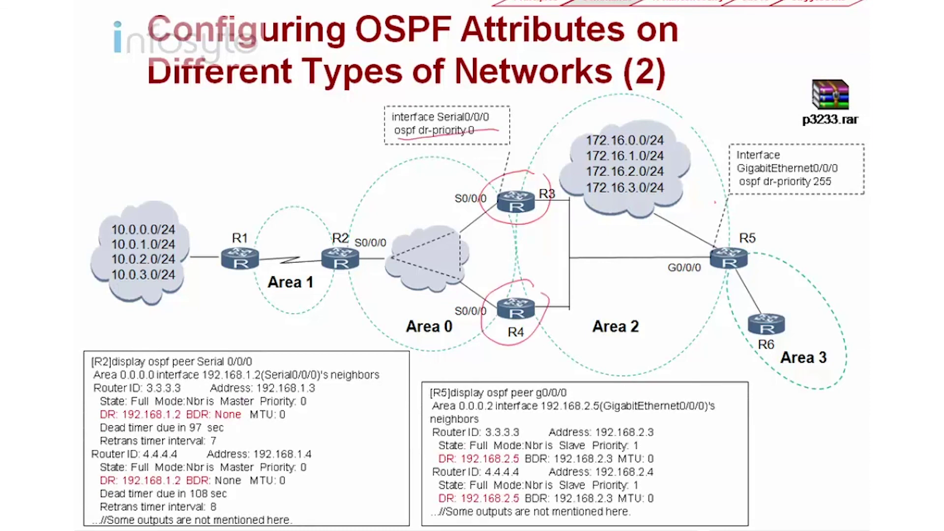